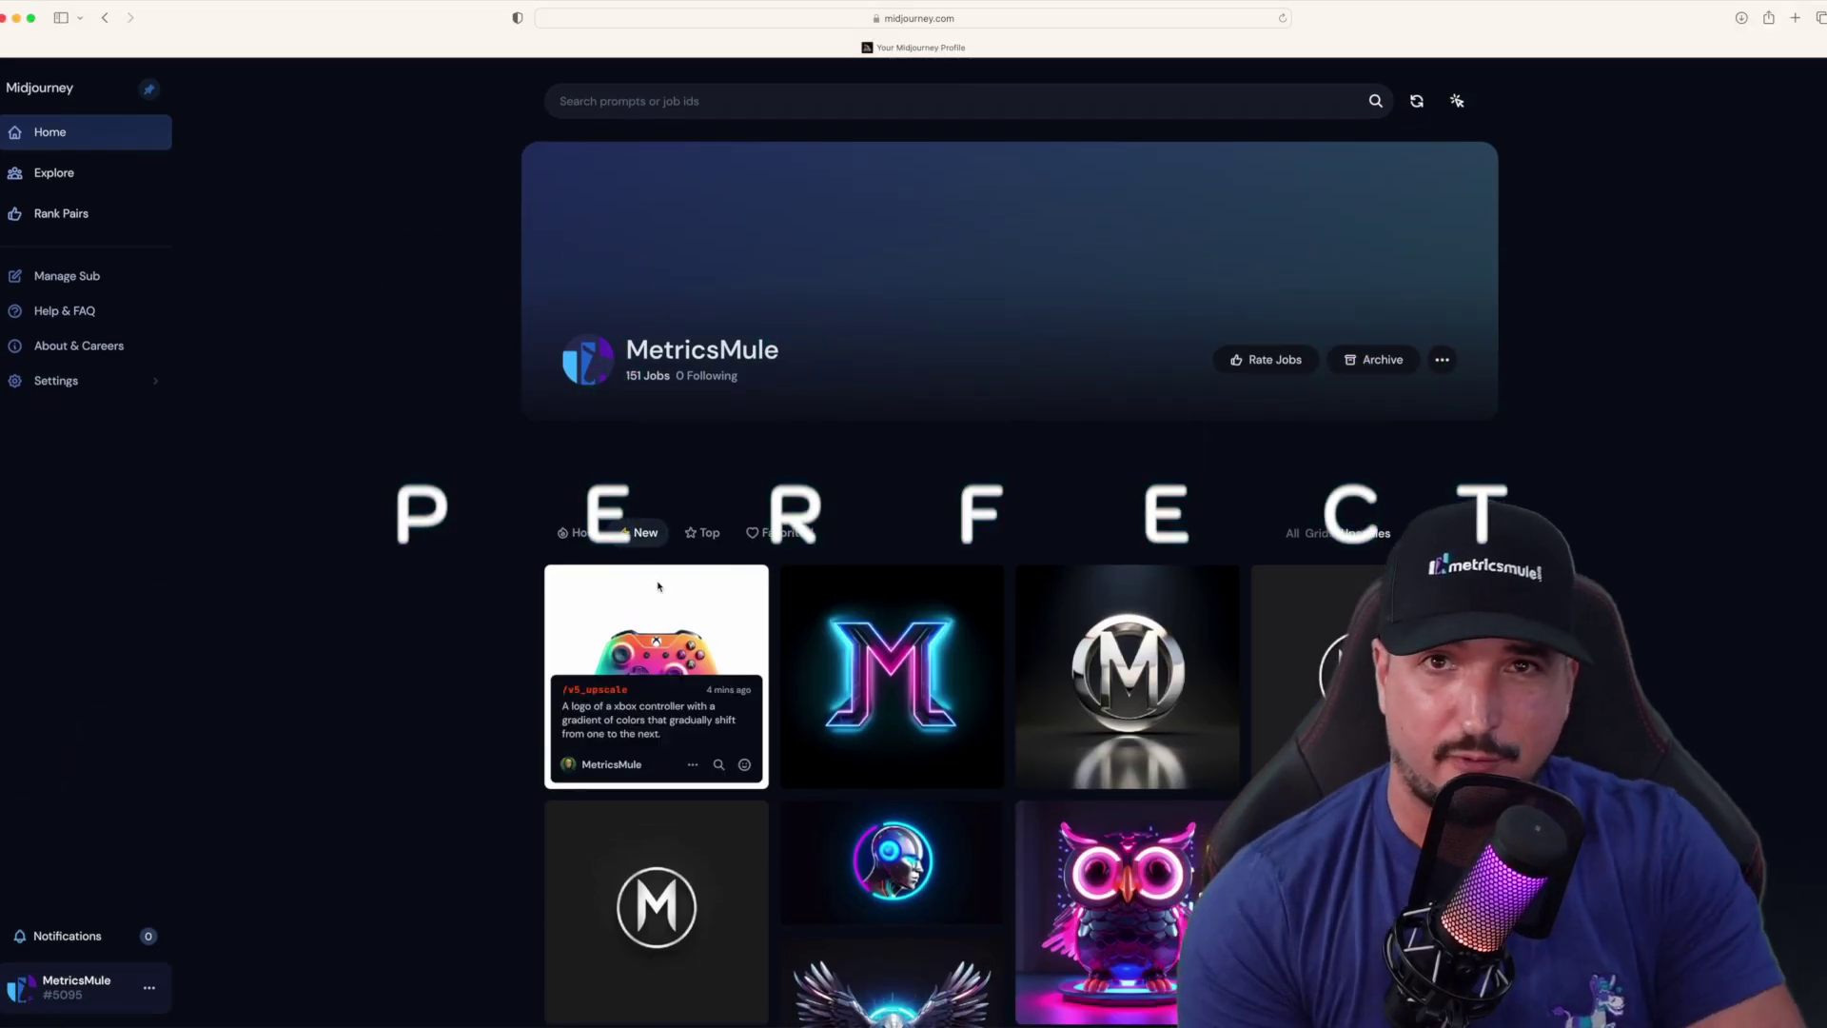
View the Xbox controller logo and neon M logo full-size, then the next generated image.
click(659, 586)
key(Escape)
click(892, 586)
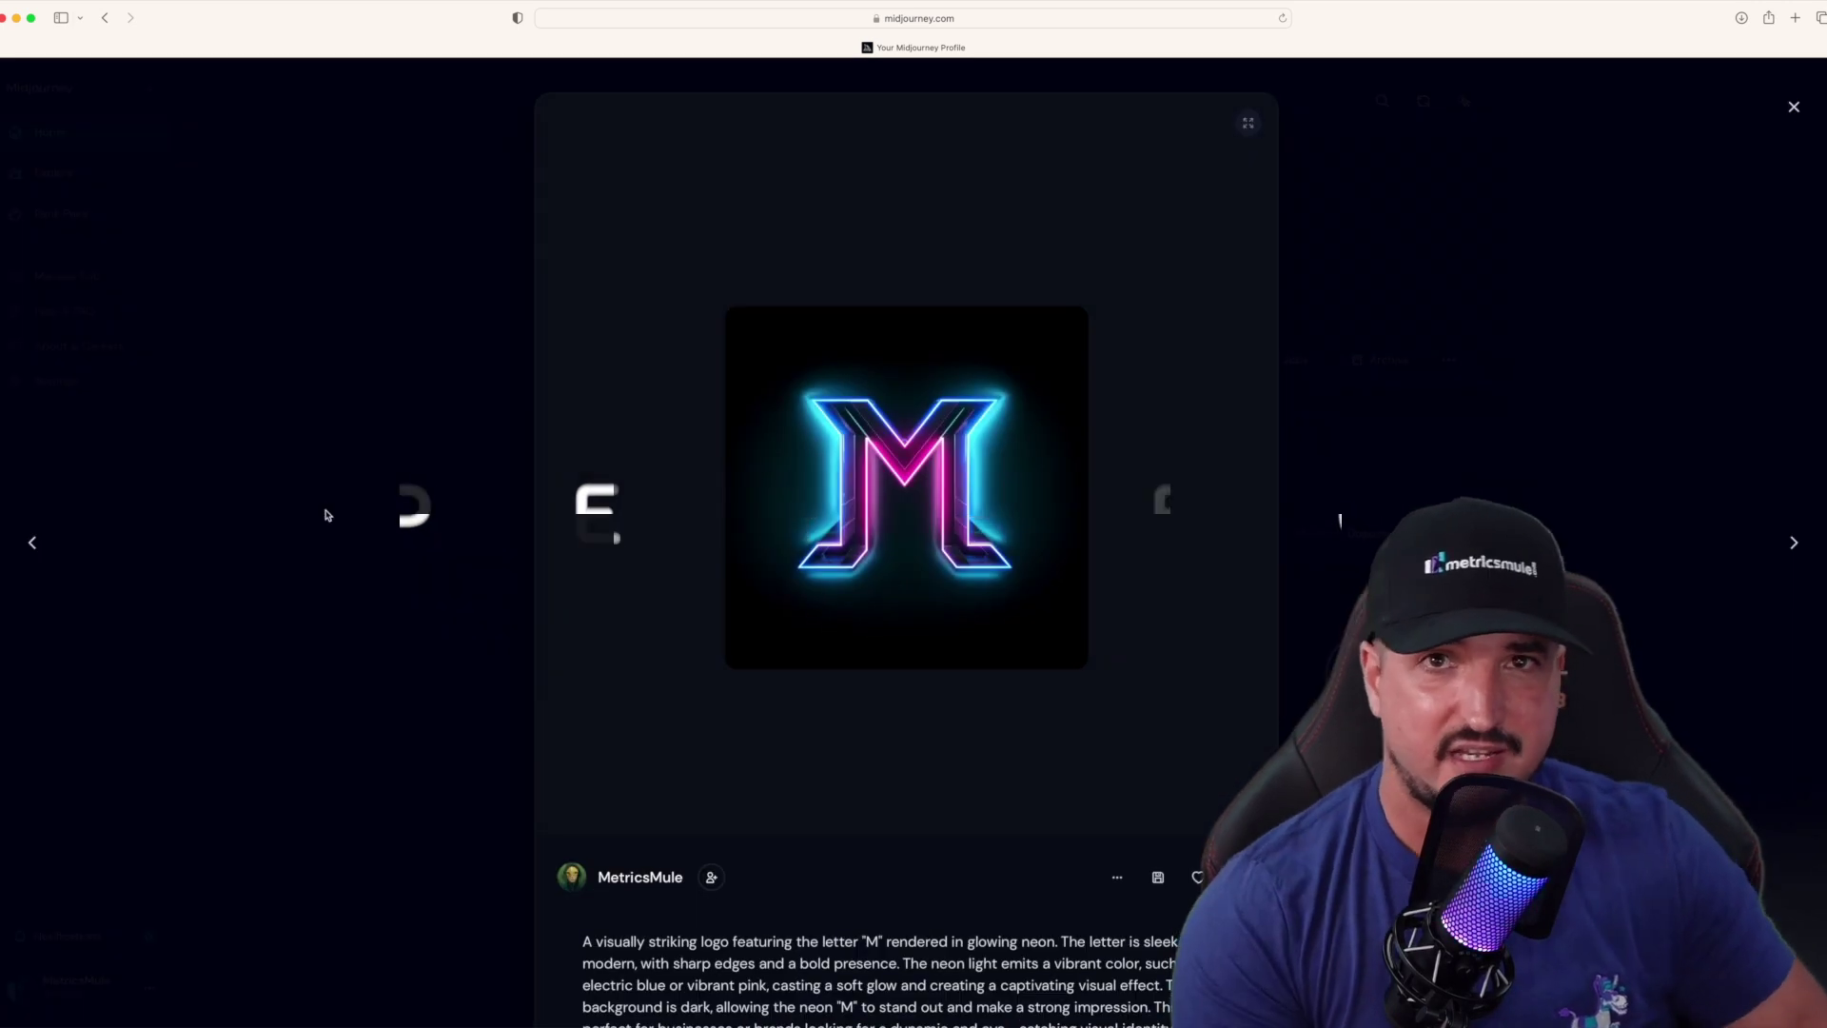
key(Escape)
scroll(913, 572, down, 5)
click(1134, 400)
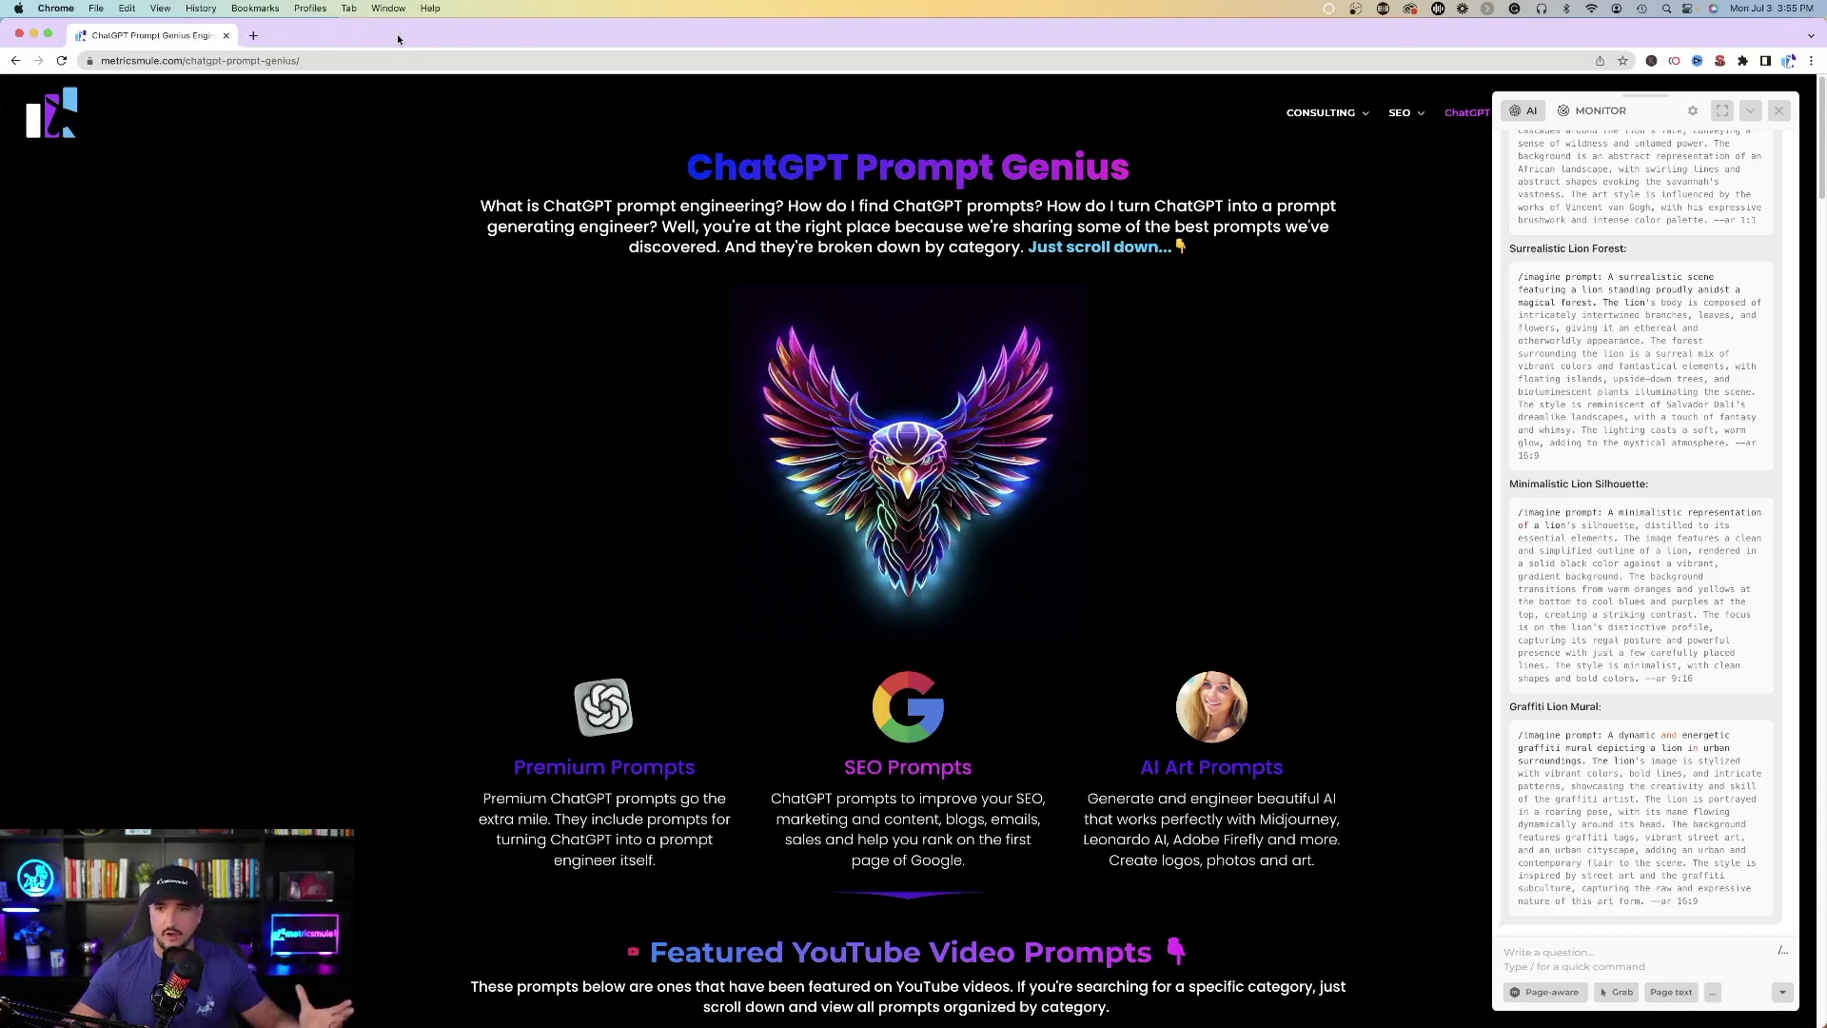
Close the assistant side panel and reopen HARPA AI from its toolbar icon.
click(1778, 113)
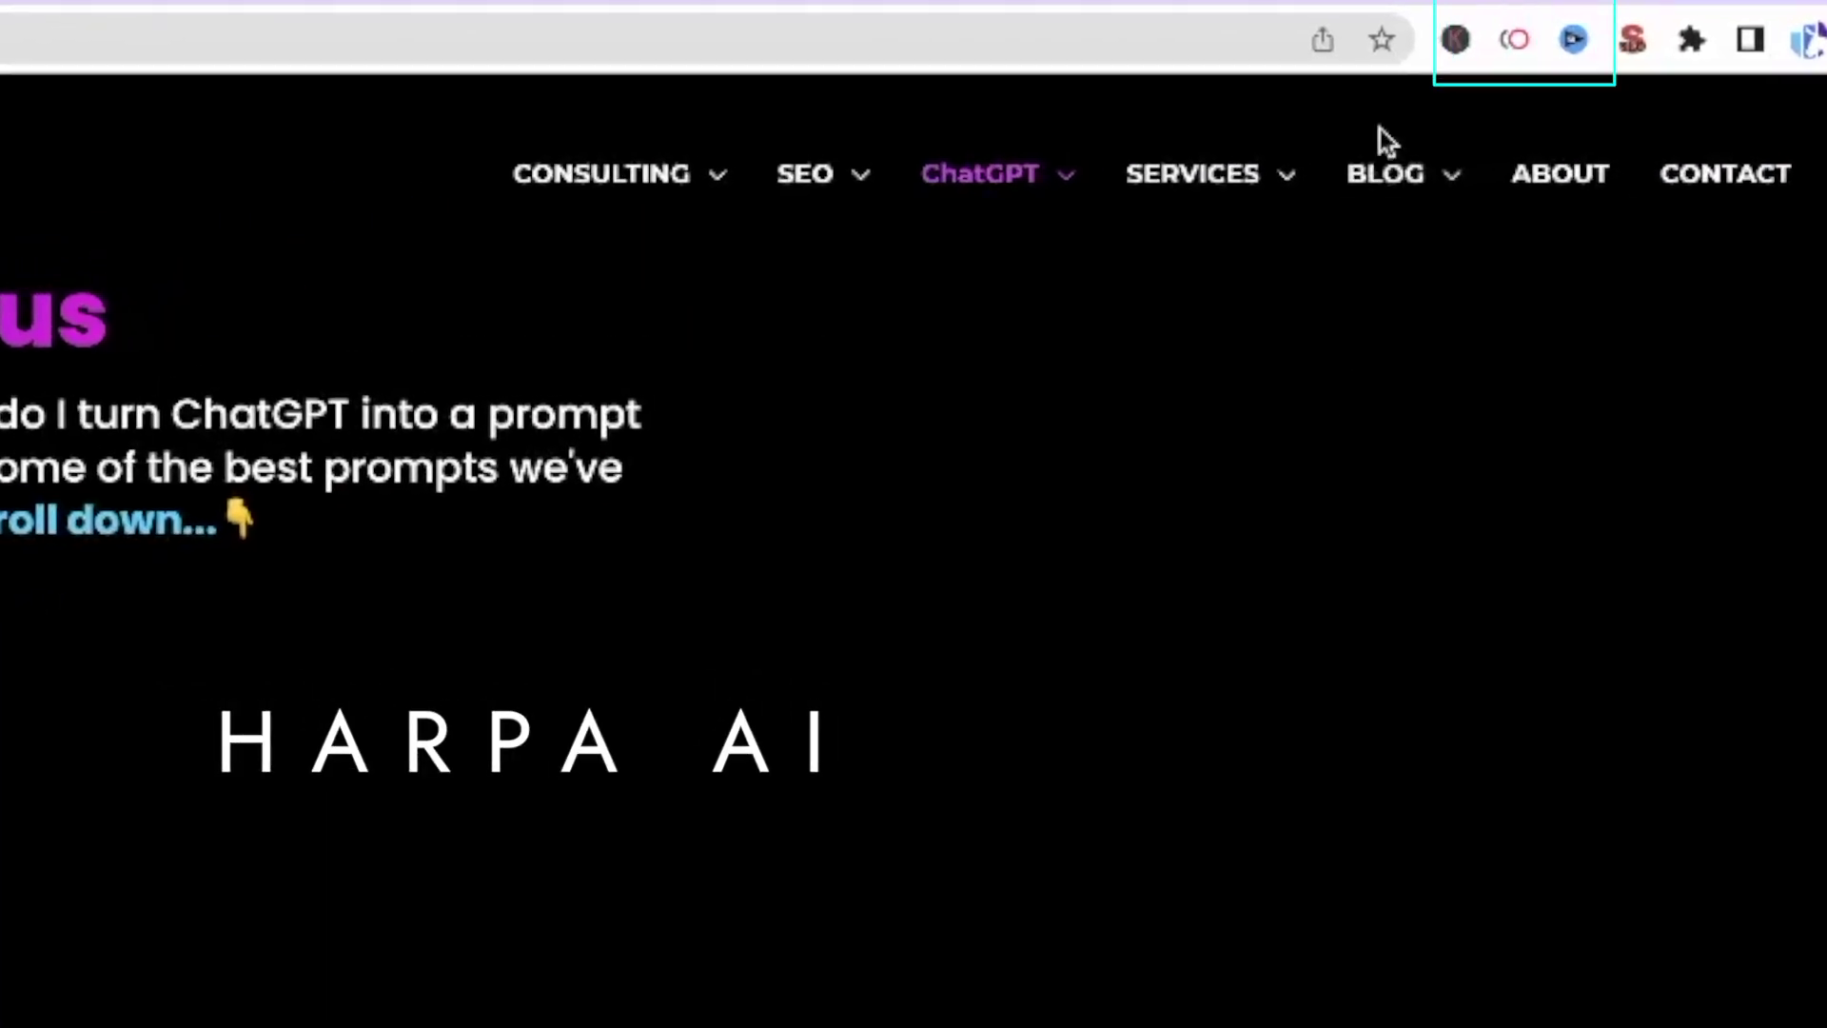
click(1514, 40)
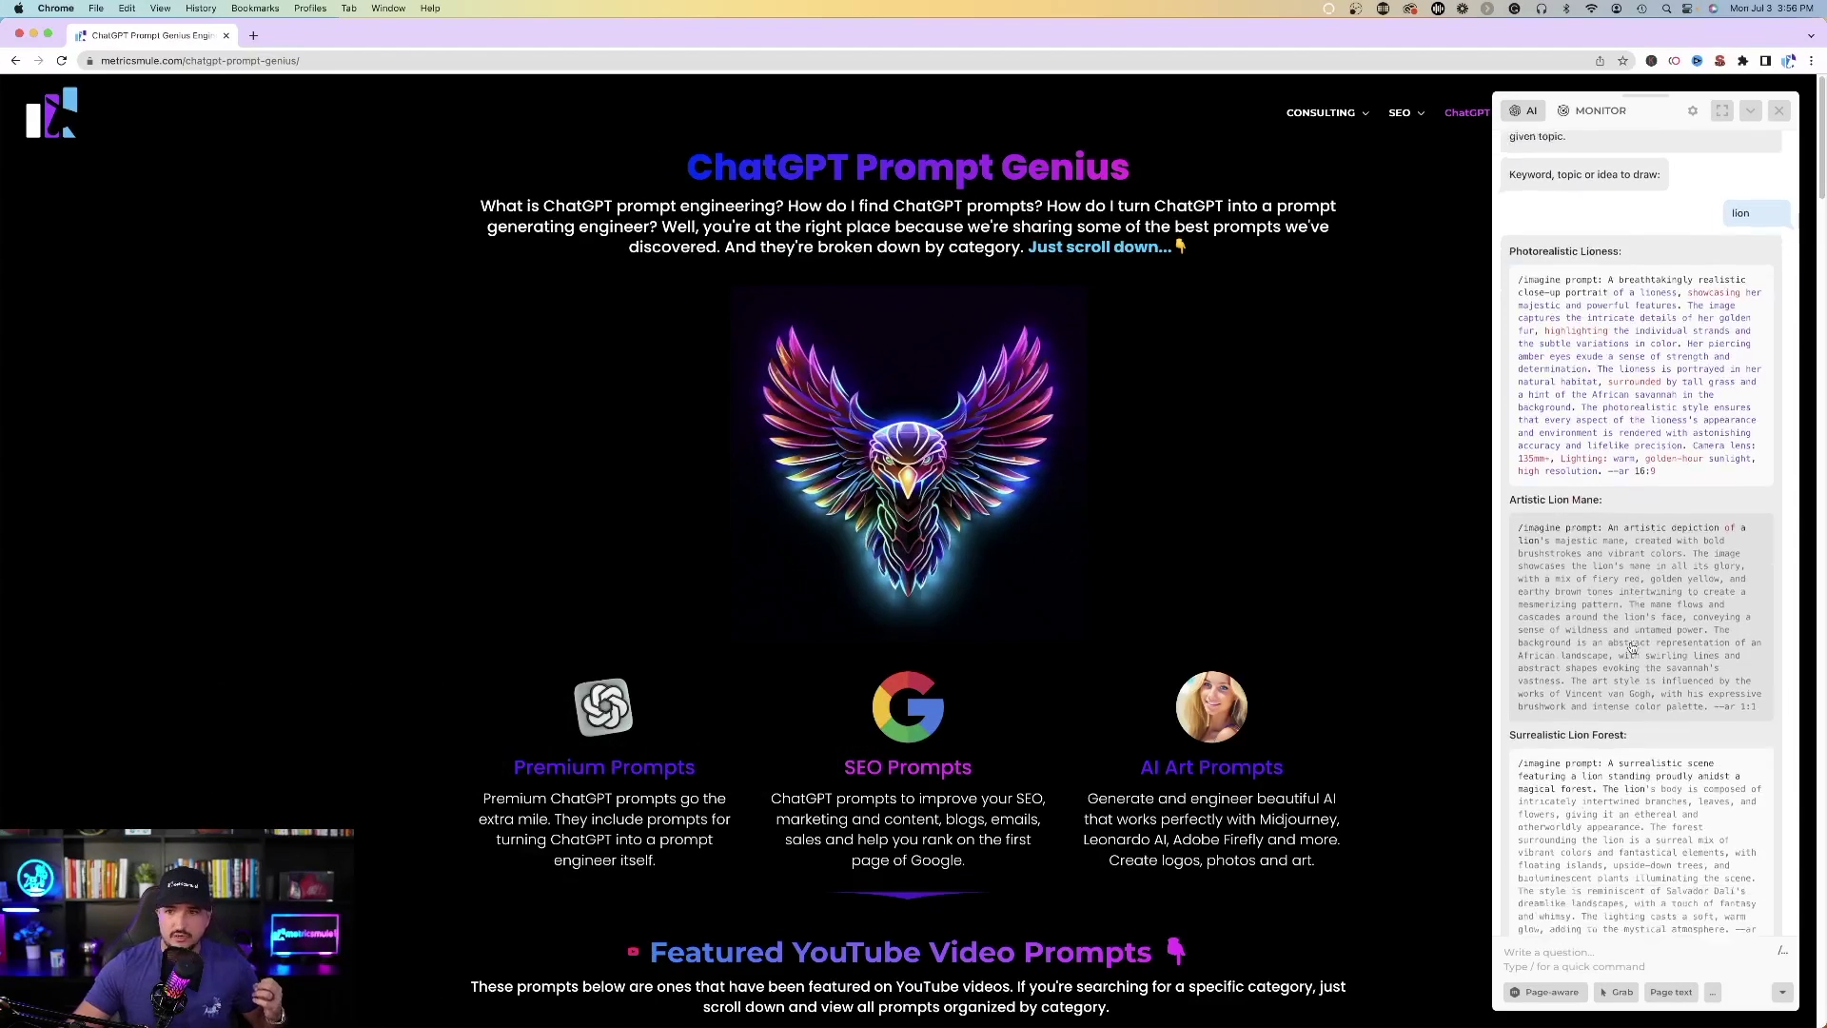
scroll(1637, 644, down, 3)
scroll(1614, 601, down, 3)
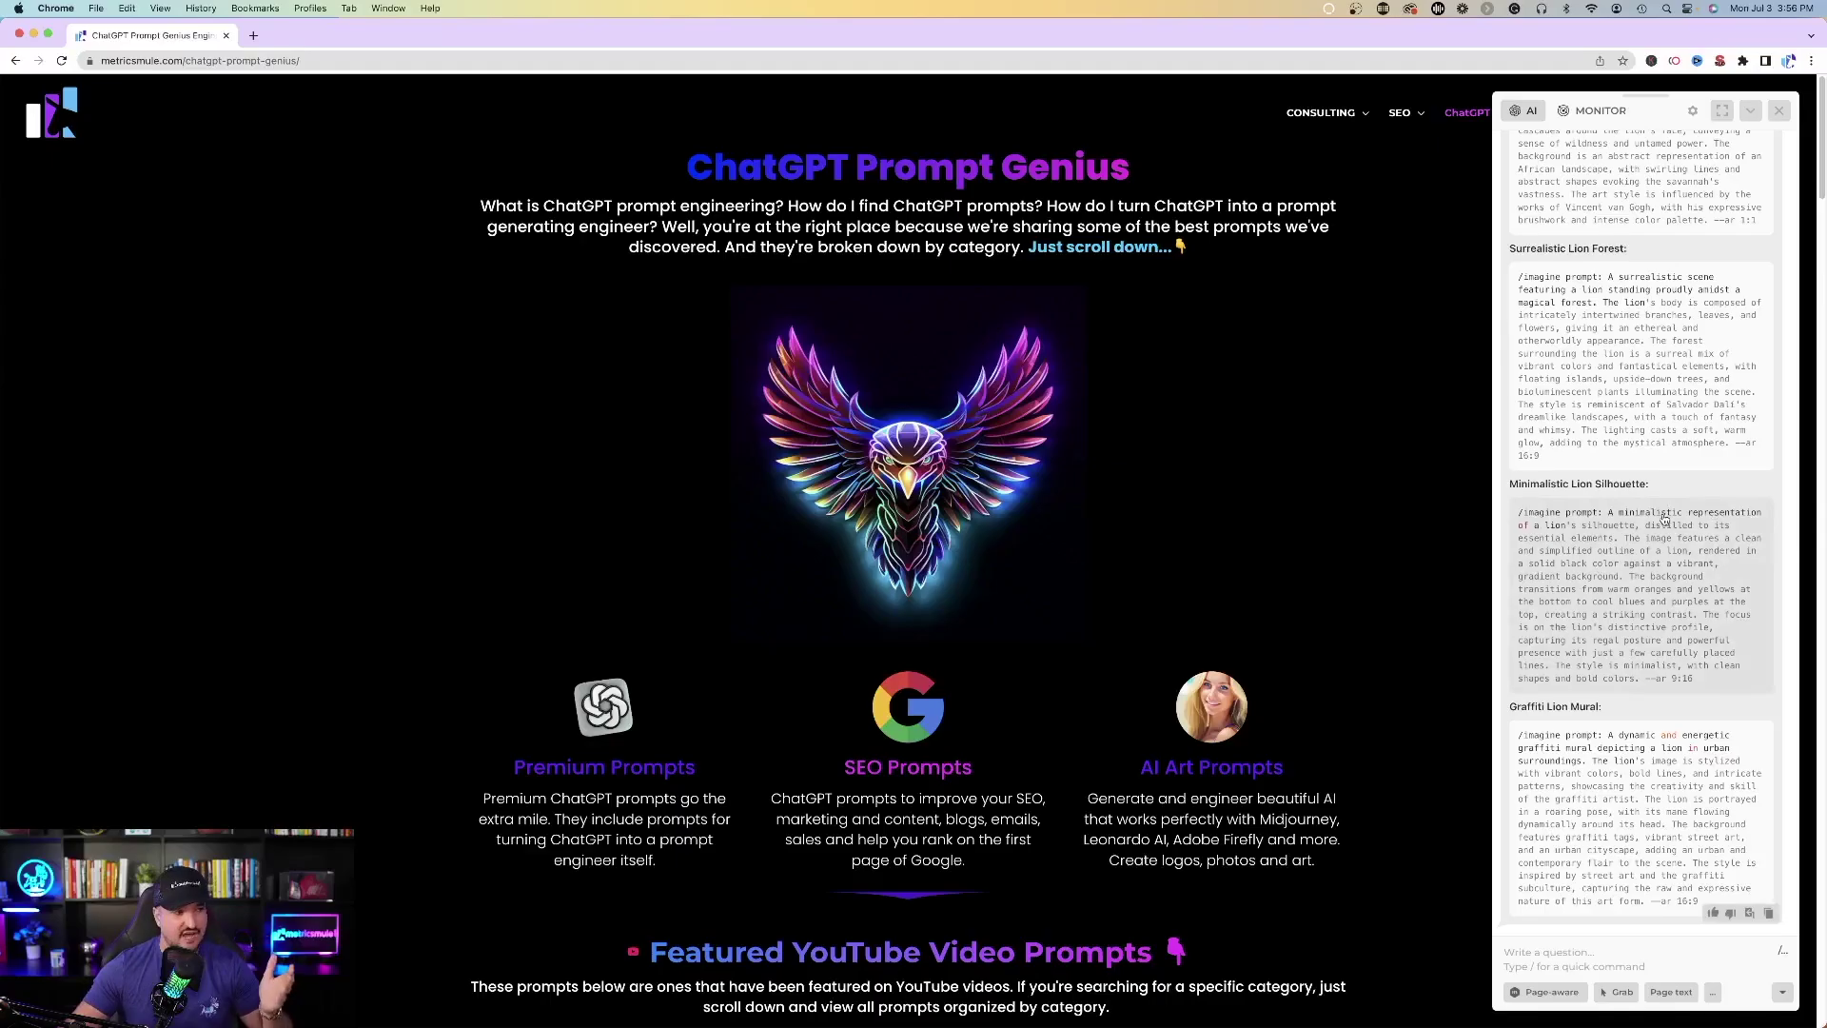
scroll(1635, 515, up, 10)
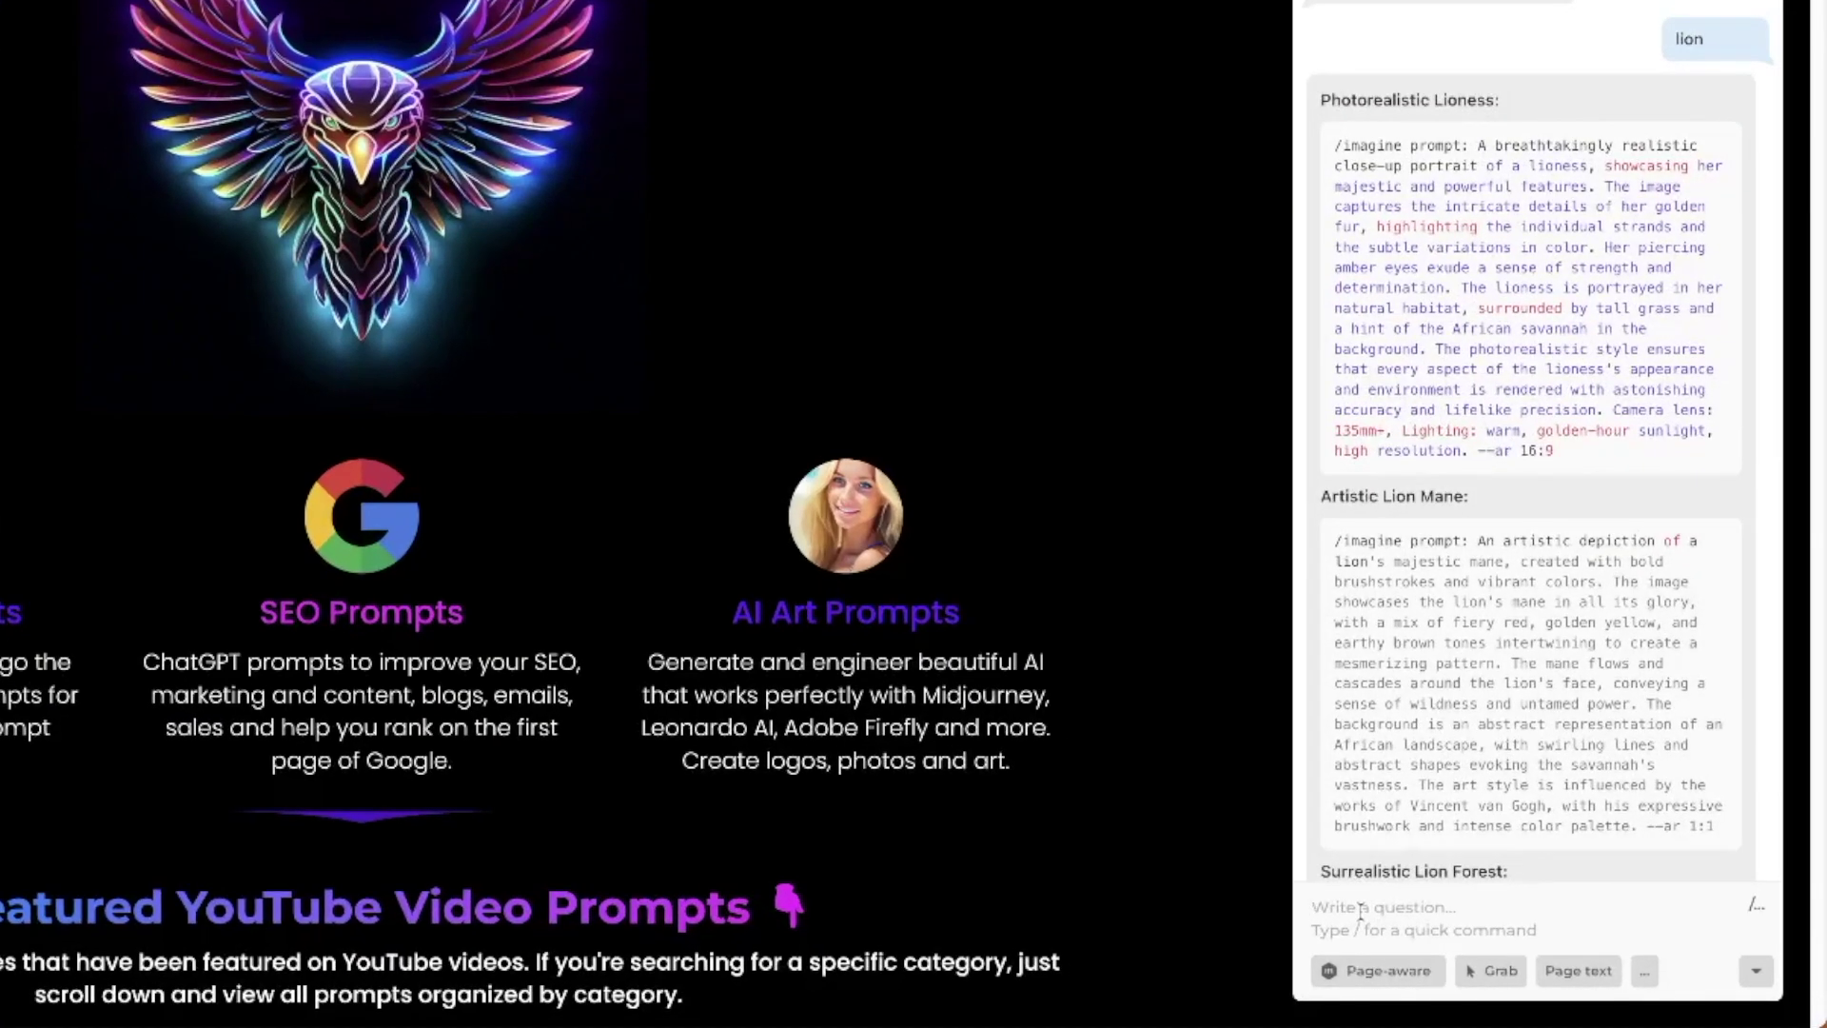
text(/)
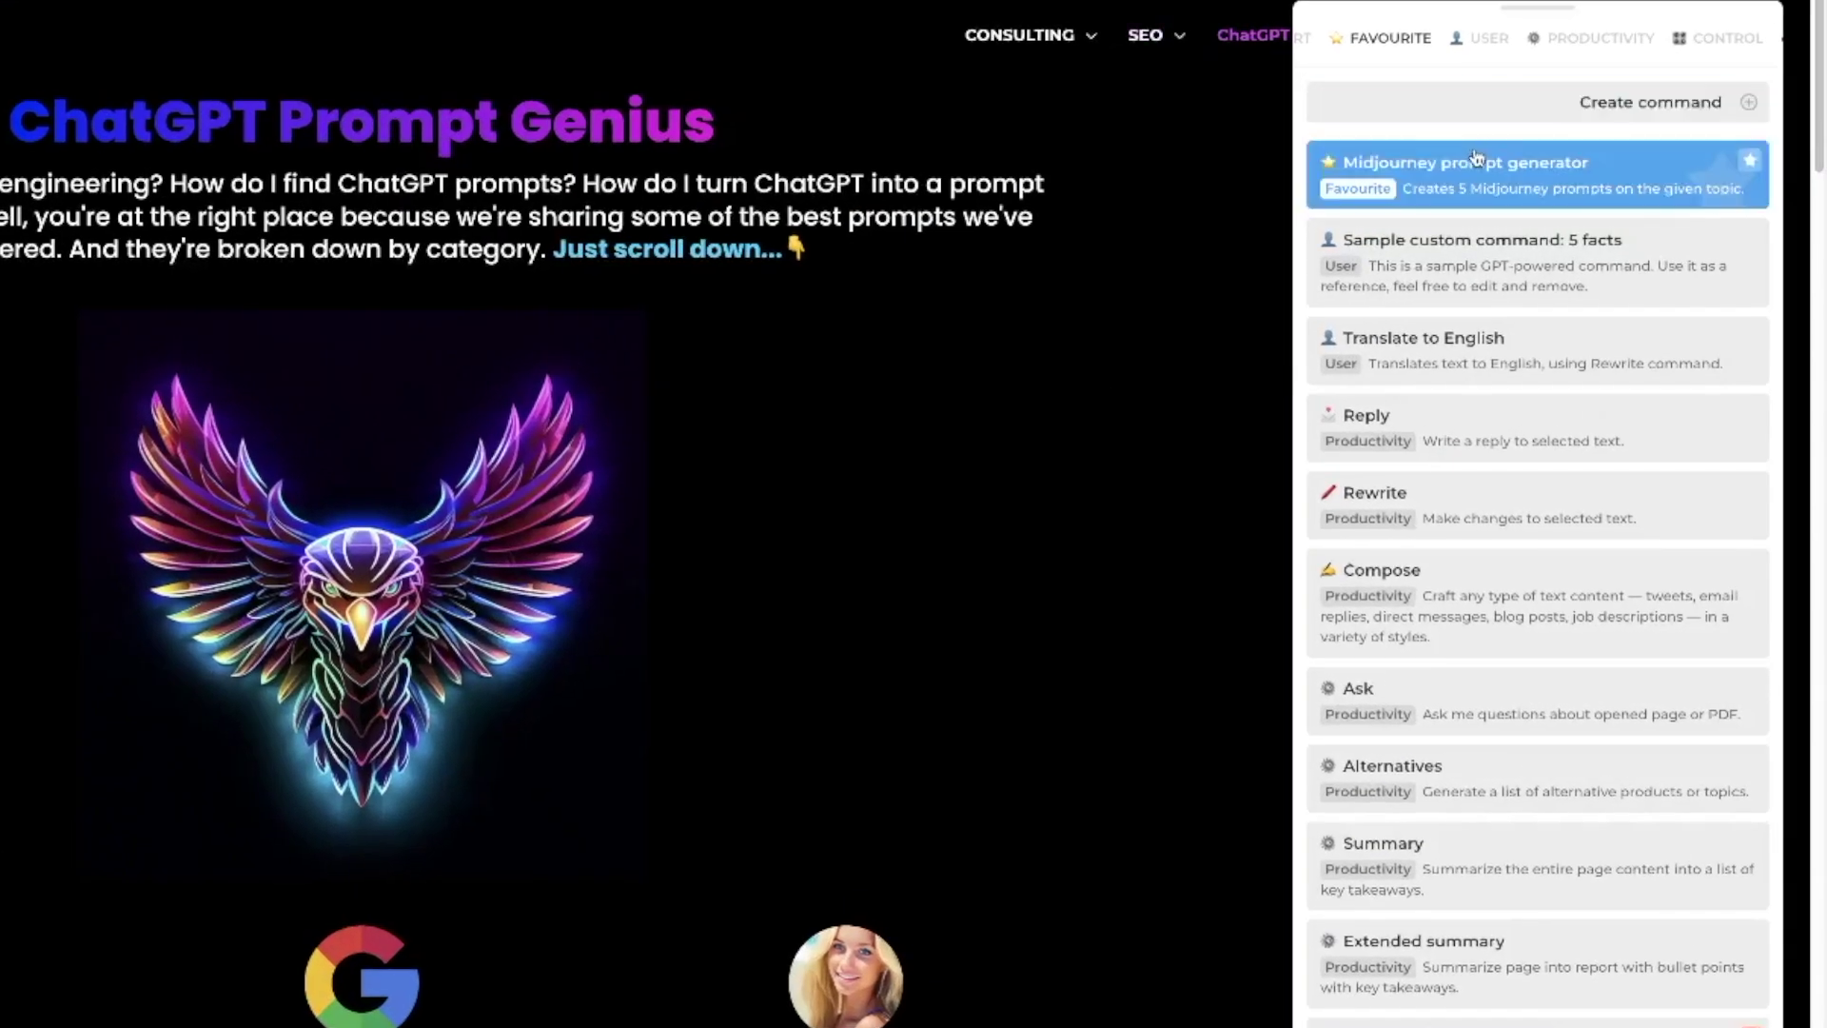
Move down through HARPA's quick commands list.
key(Down)
key(Down)
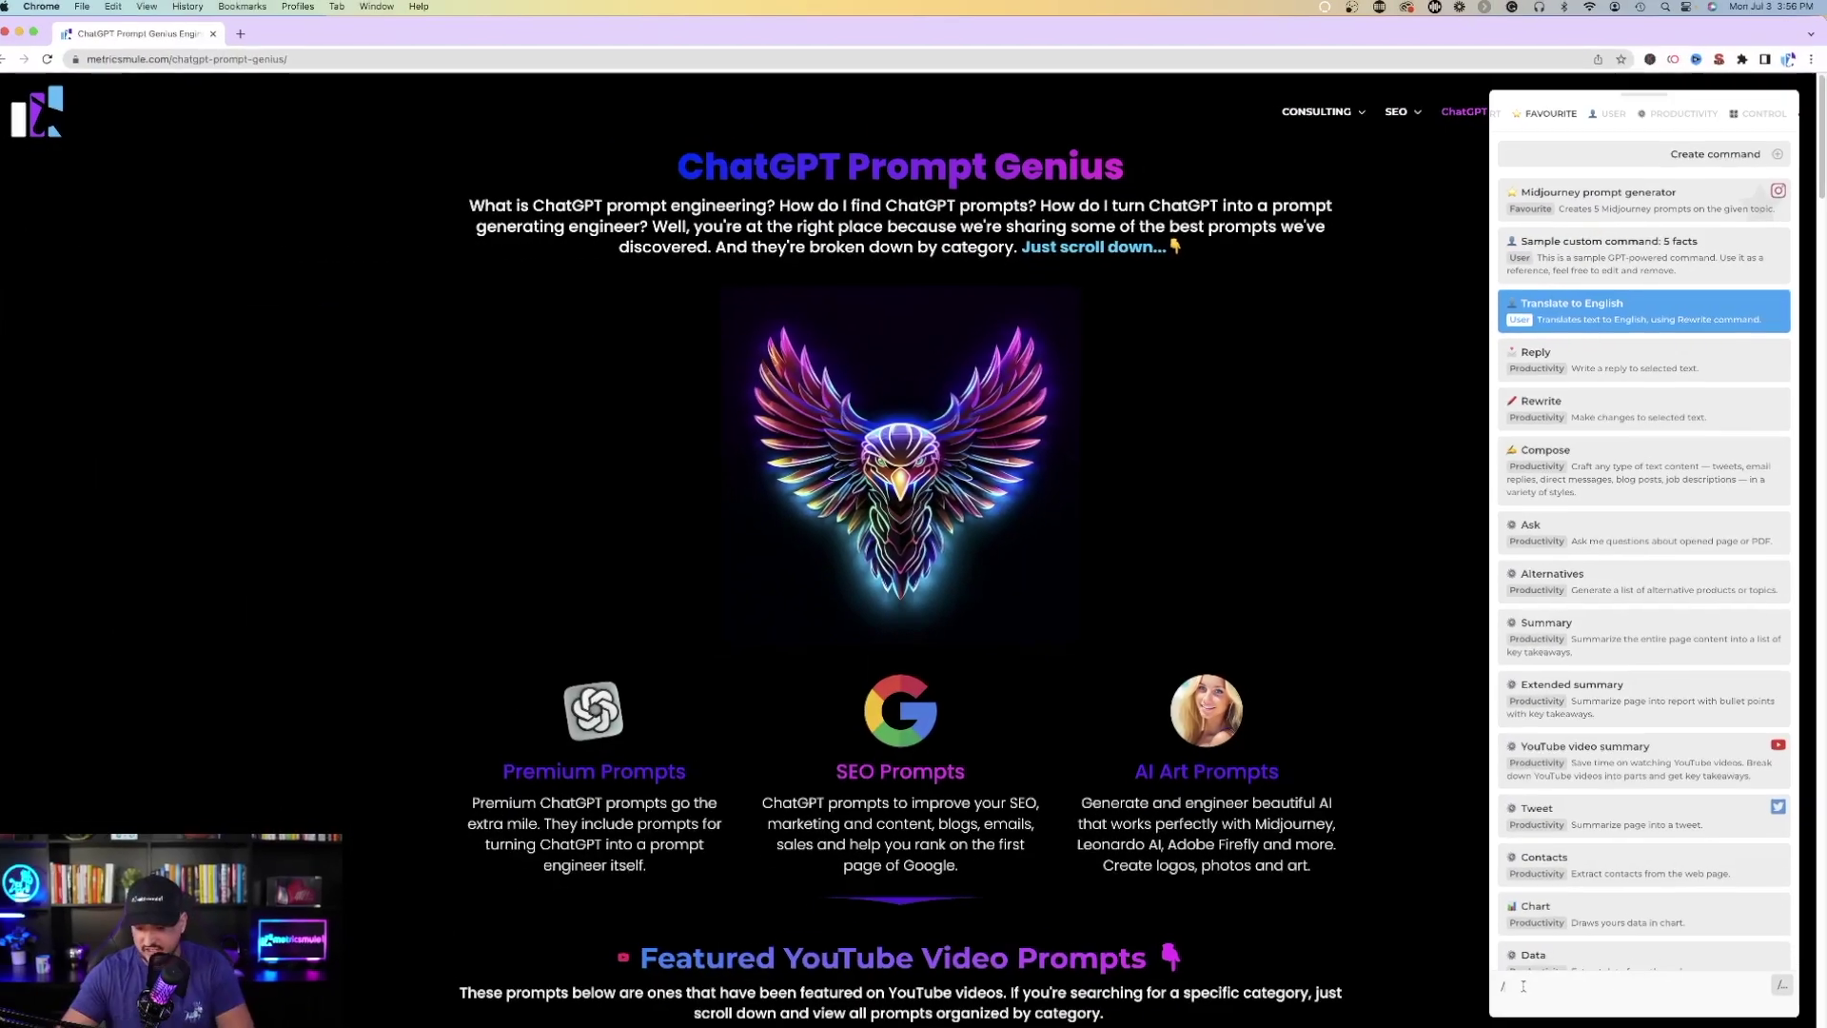
text(/MID)
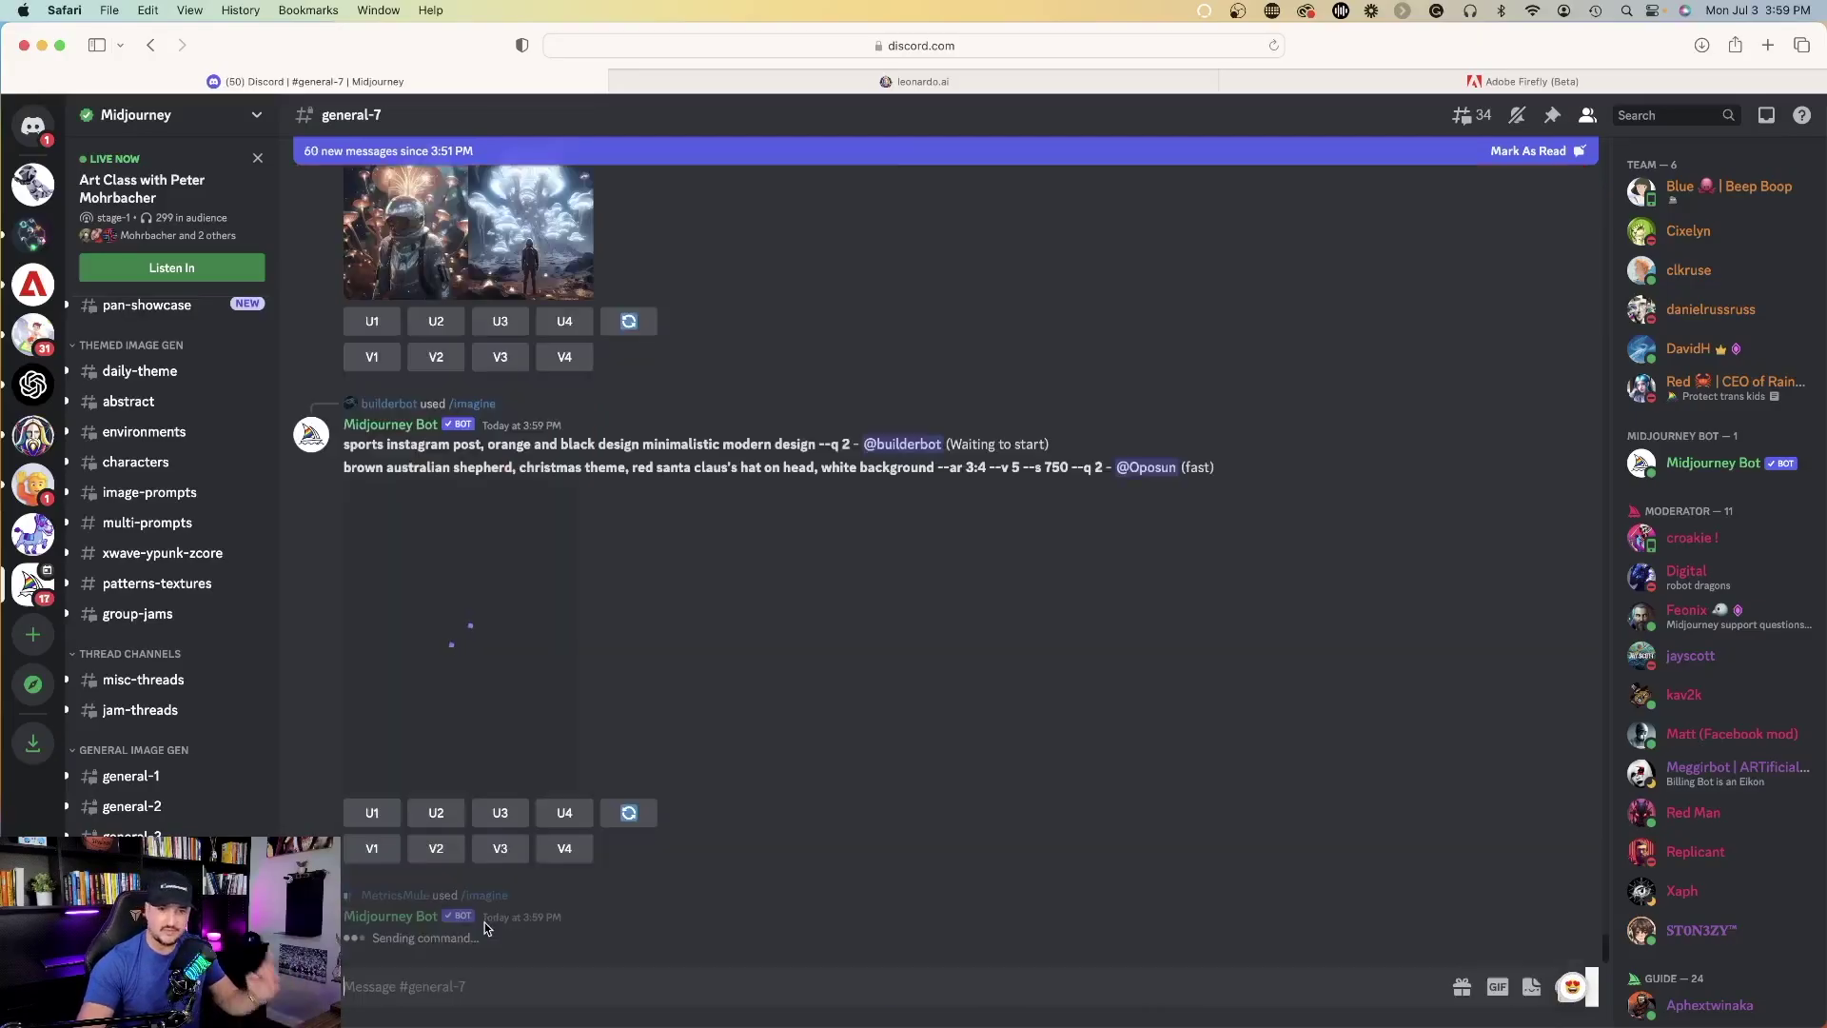
Send the photorealistic lioness prompt to Midjourney and submit 'sword' as HARPA's keyword.
key(Return)
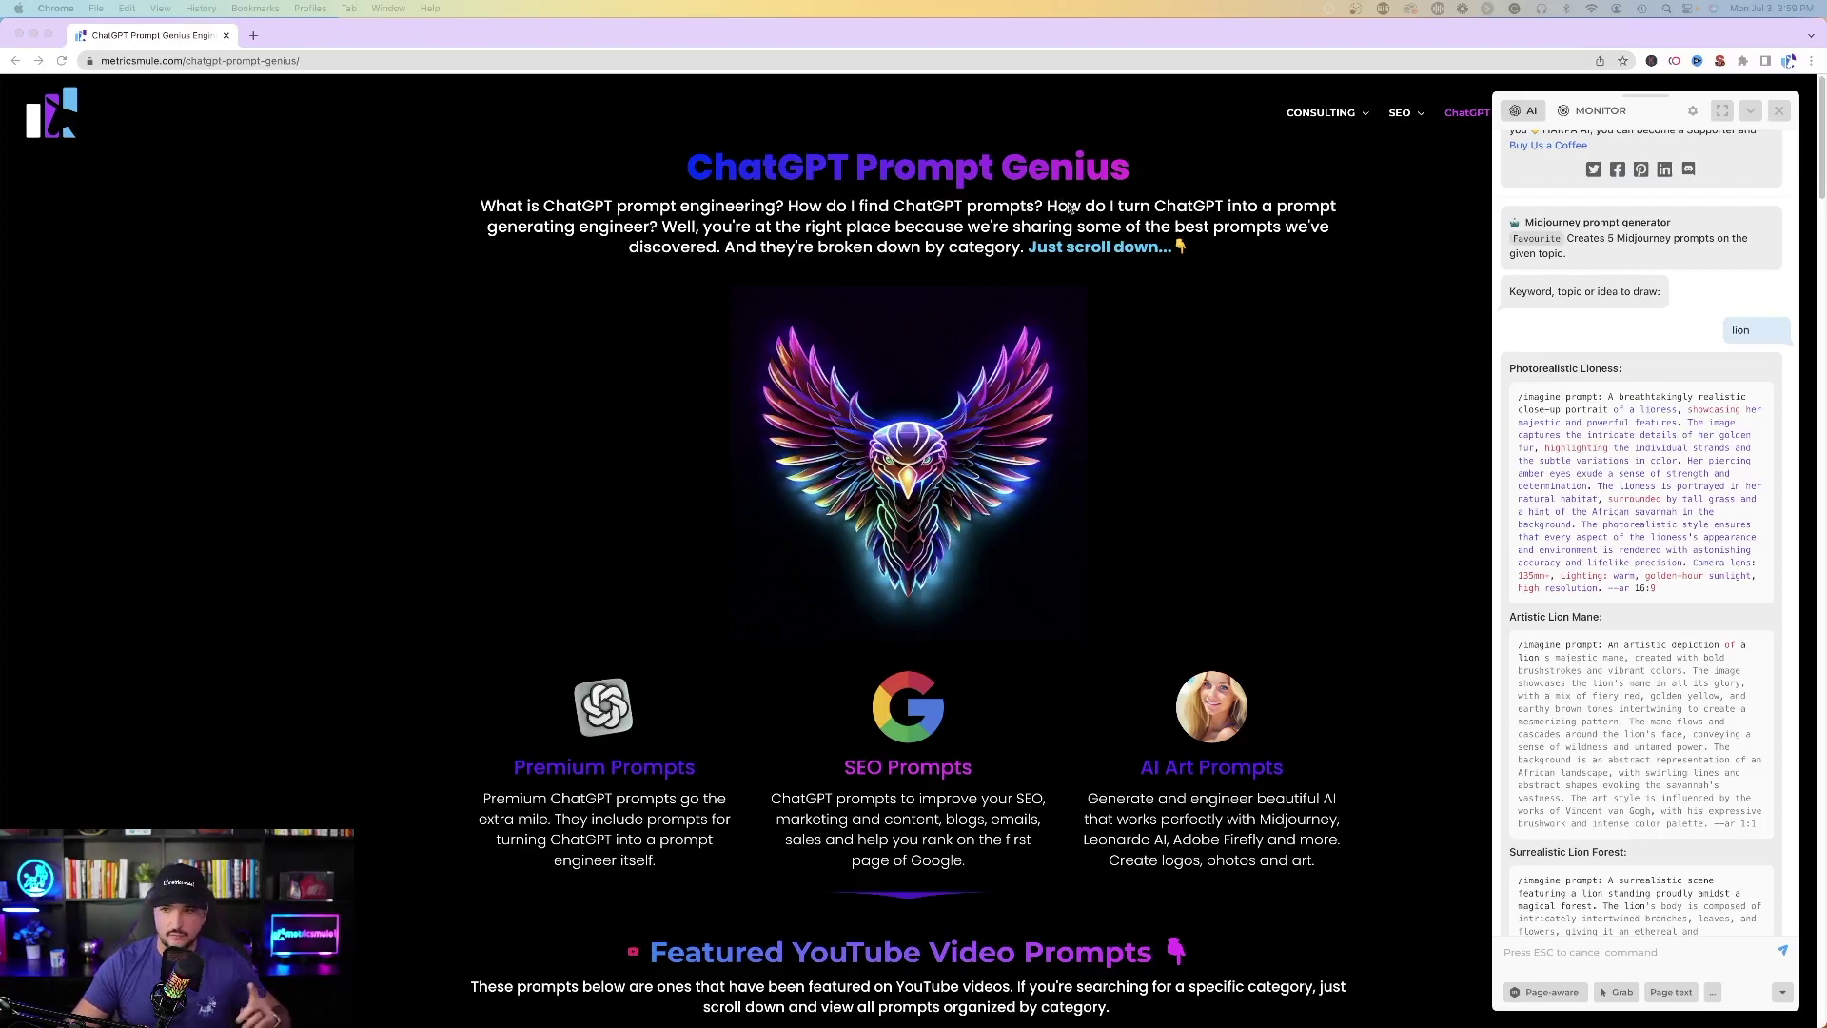
scroll(1558, 672, down, 8)
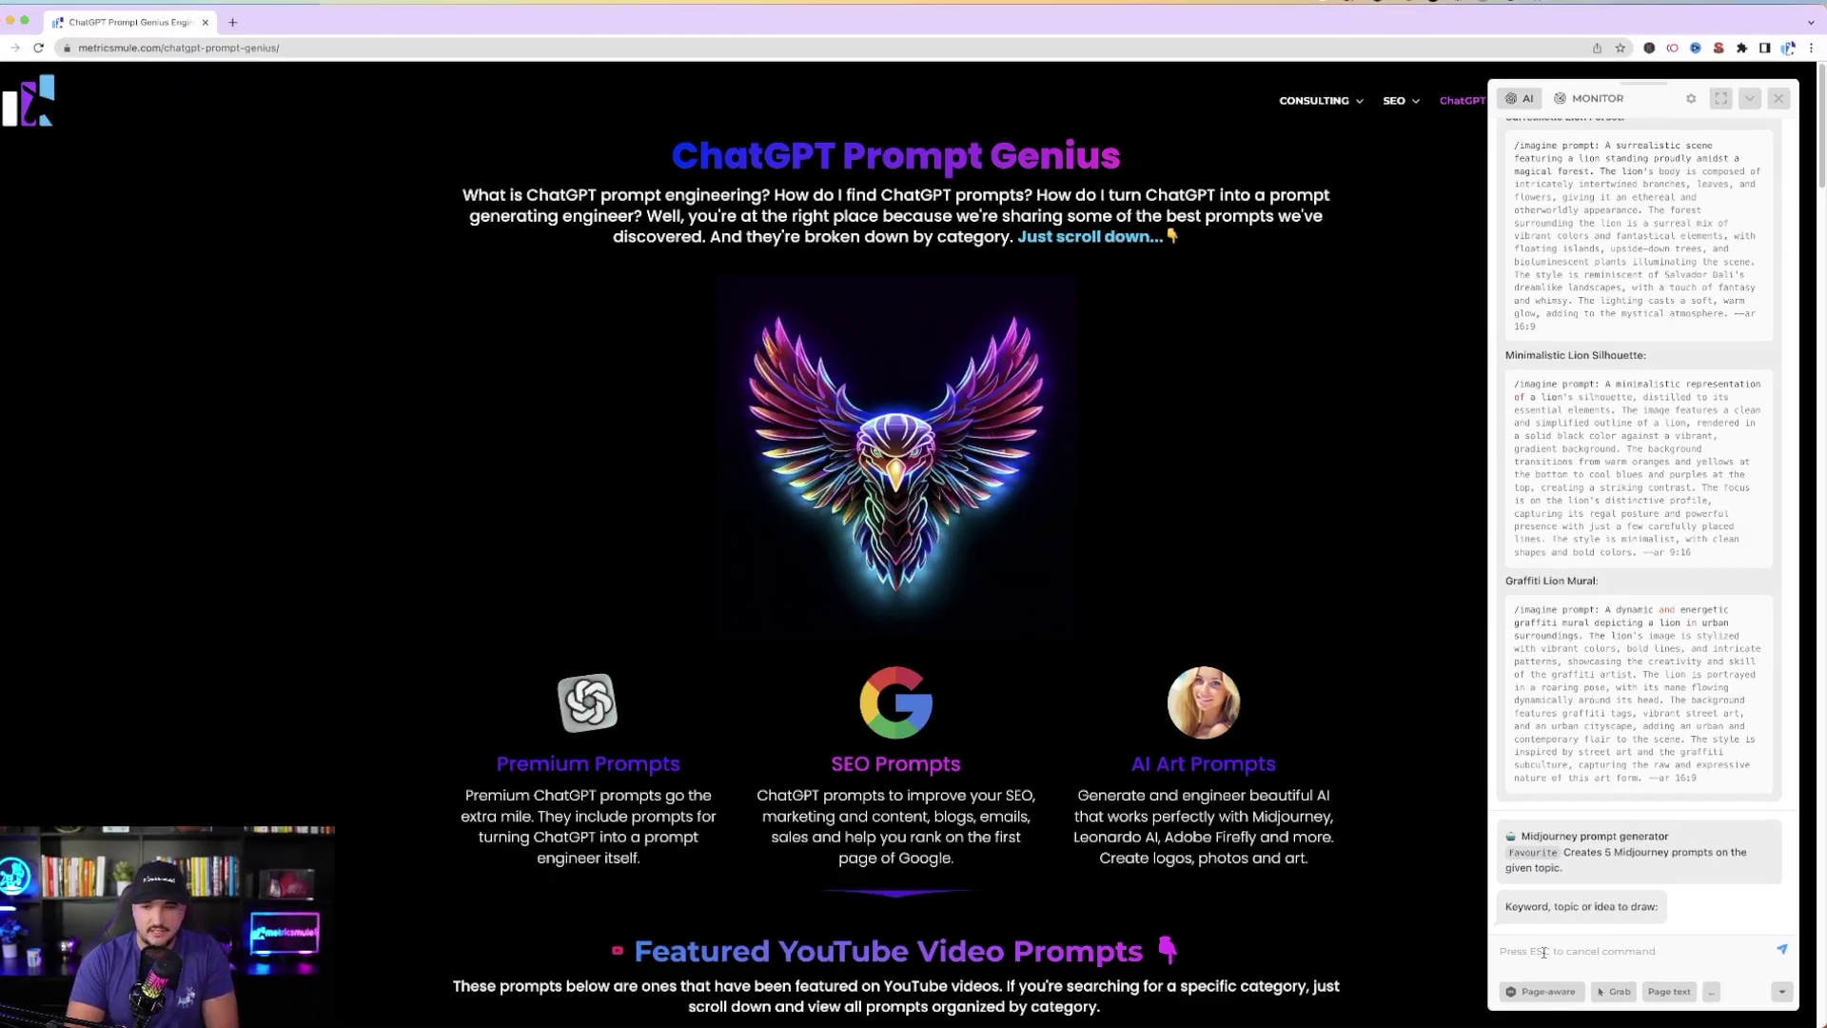
text(sword)
key(Return)
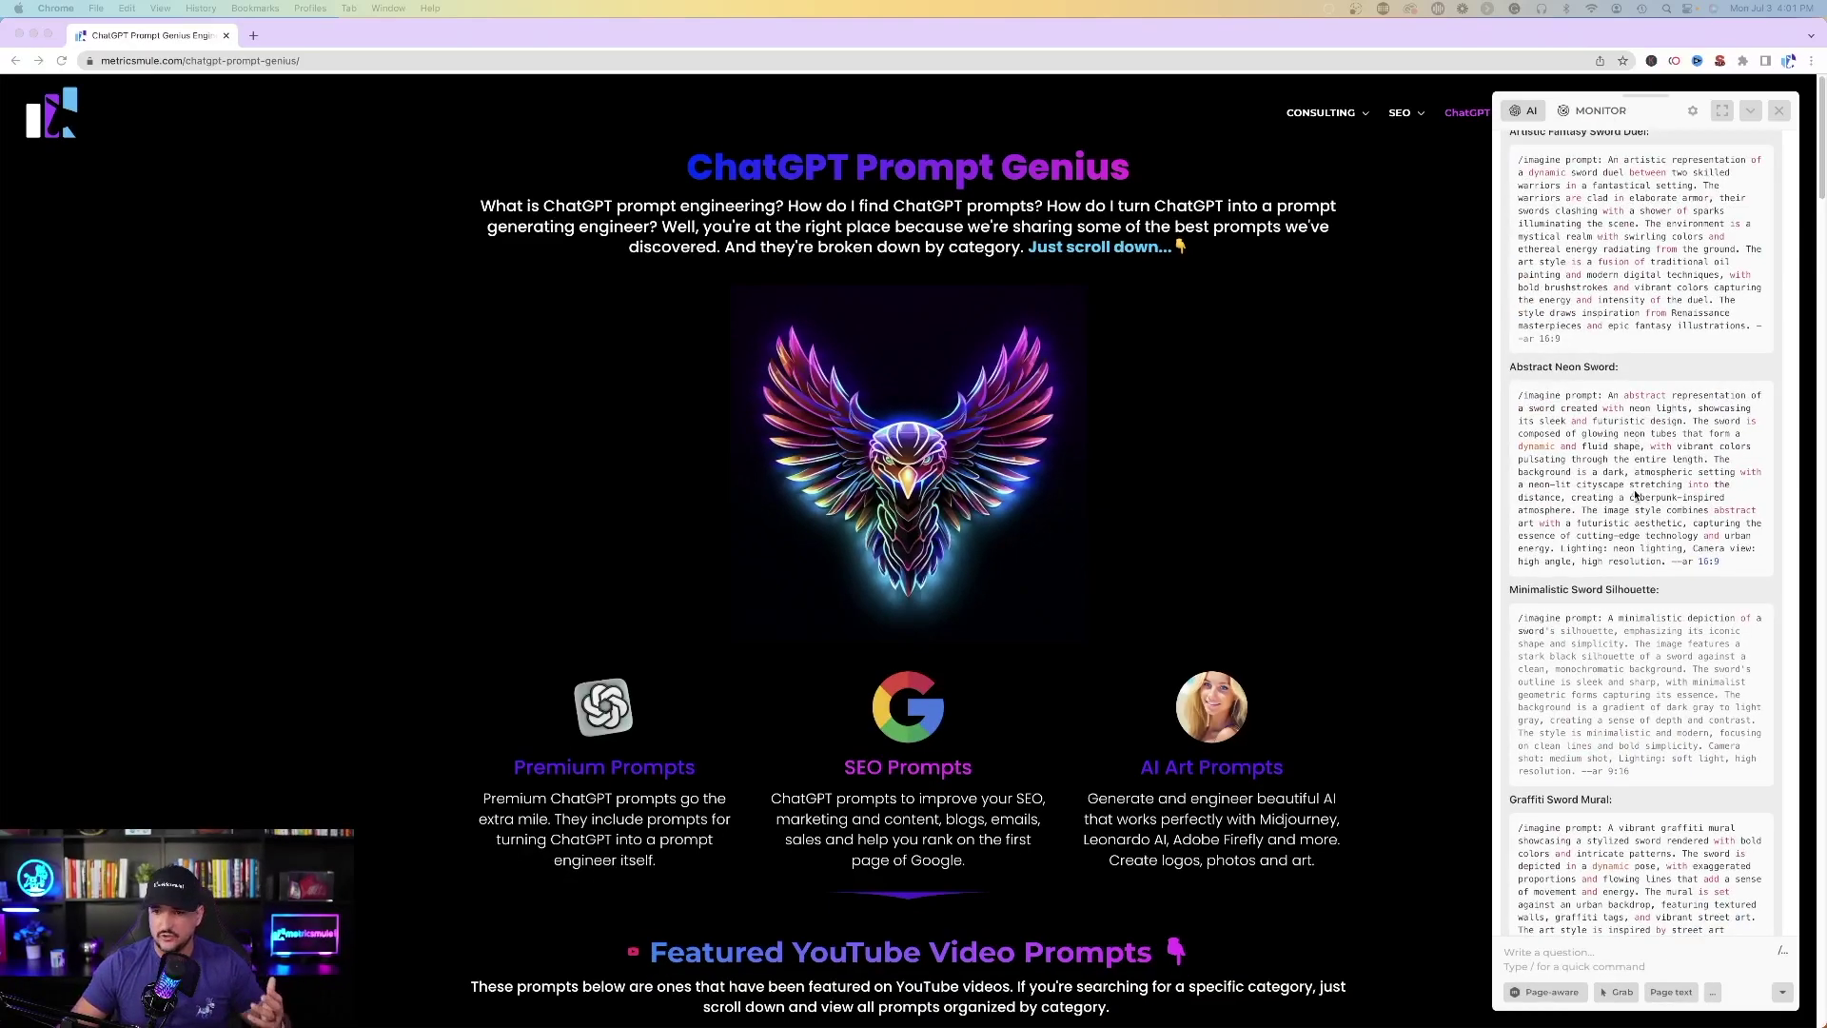
scroll(1635, 495, up, 4)
scroll(1635, 494, up, 4)
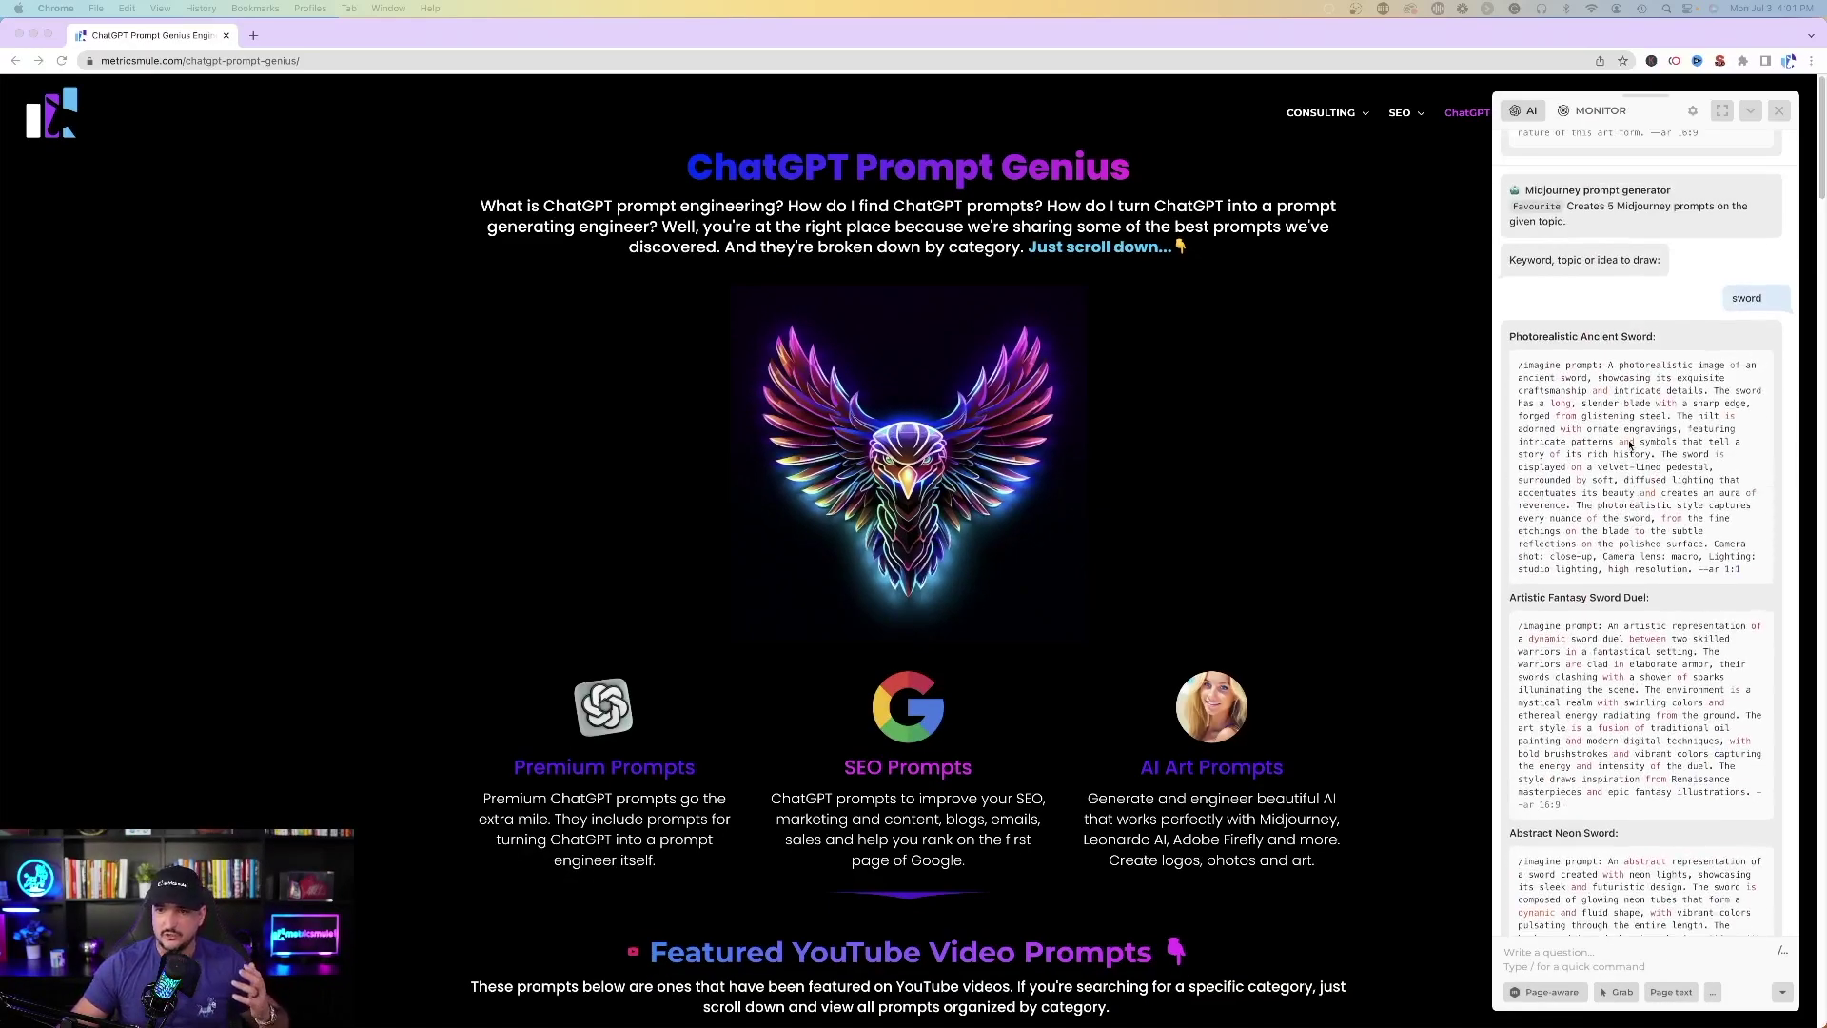
scroll(1628, 445, down, 1)
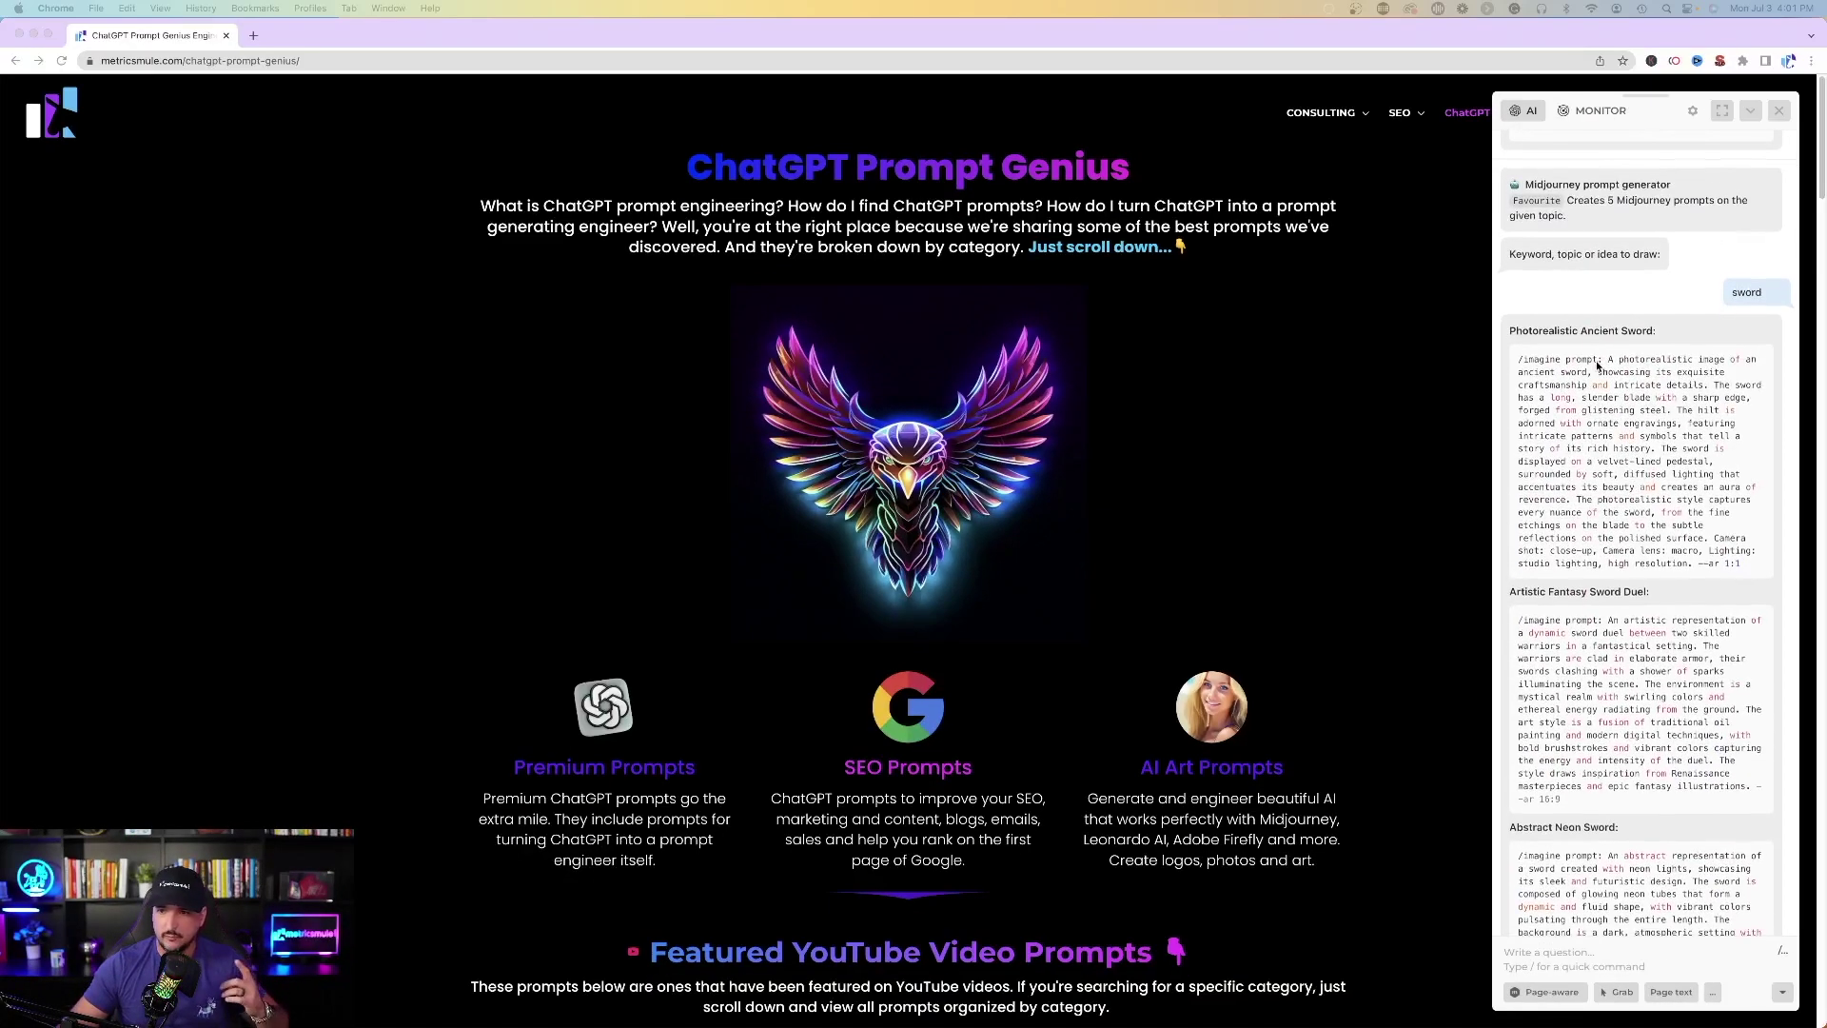
Copy the Photorealistic Ancient Sword prompt and paste sword prompts into the Midjourney message box.
click(1573, 449)
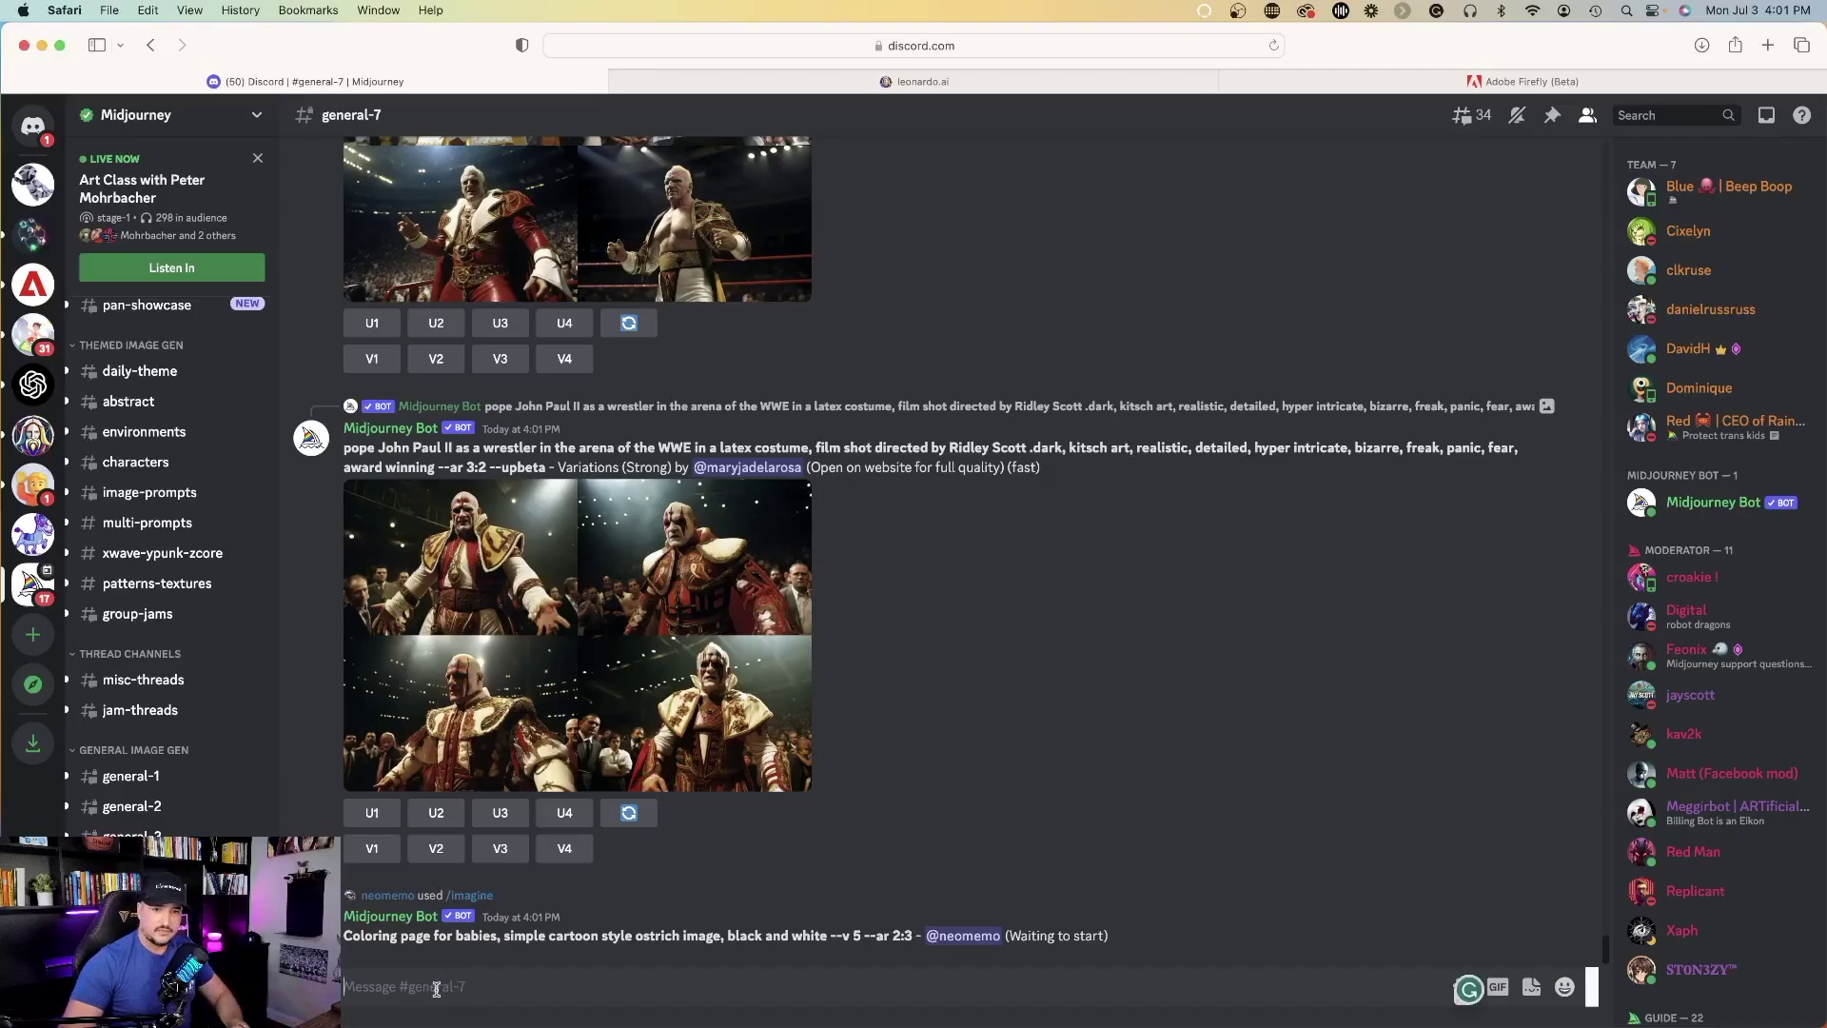
key(super+v)
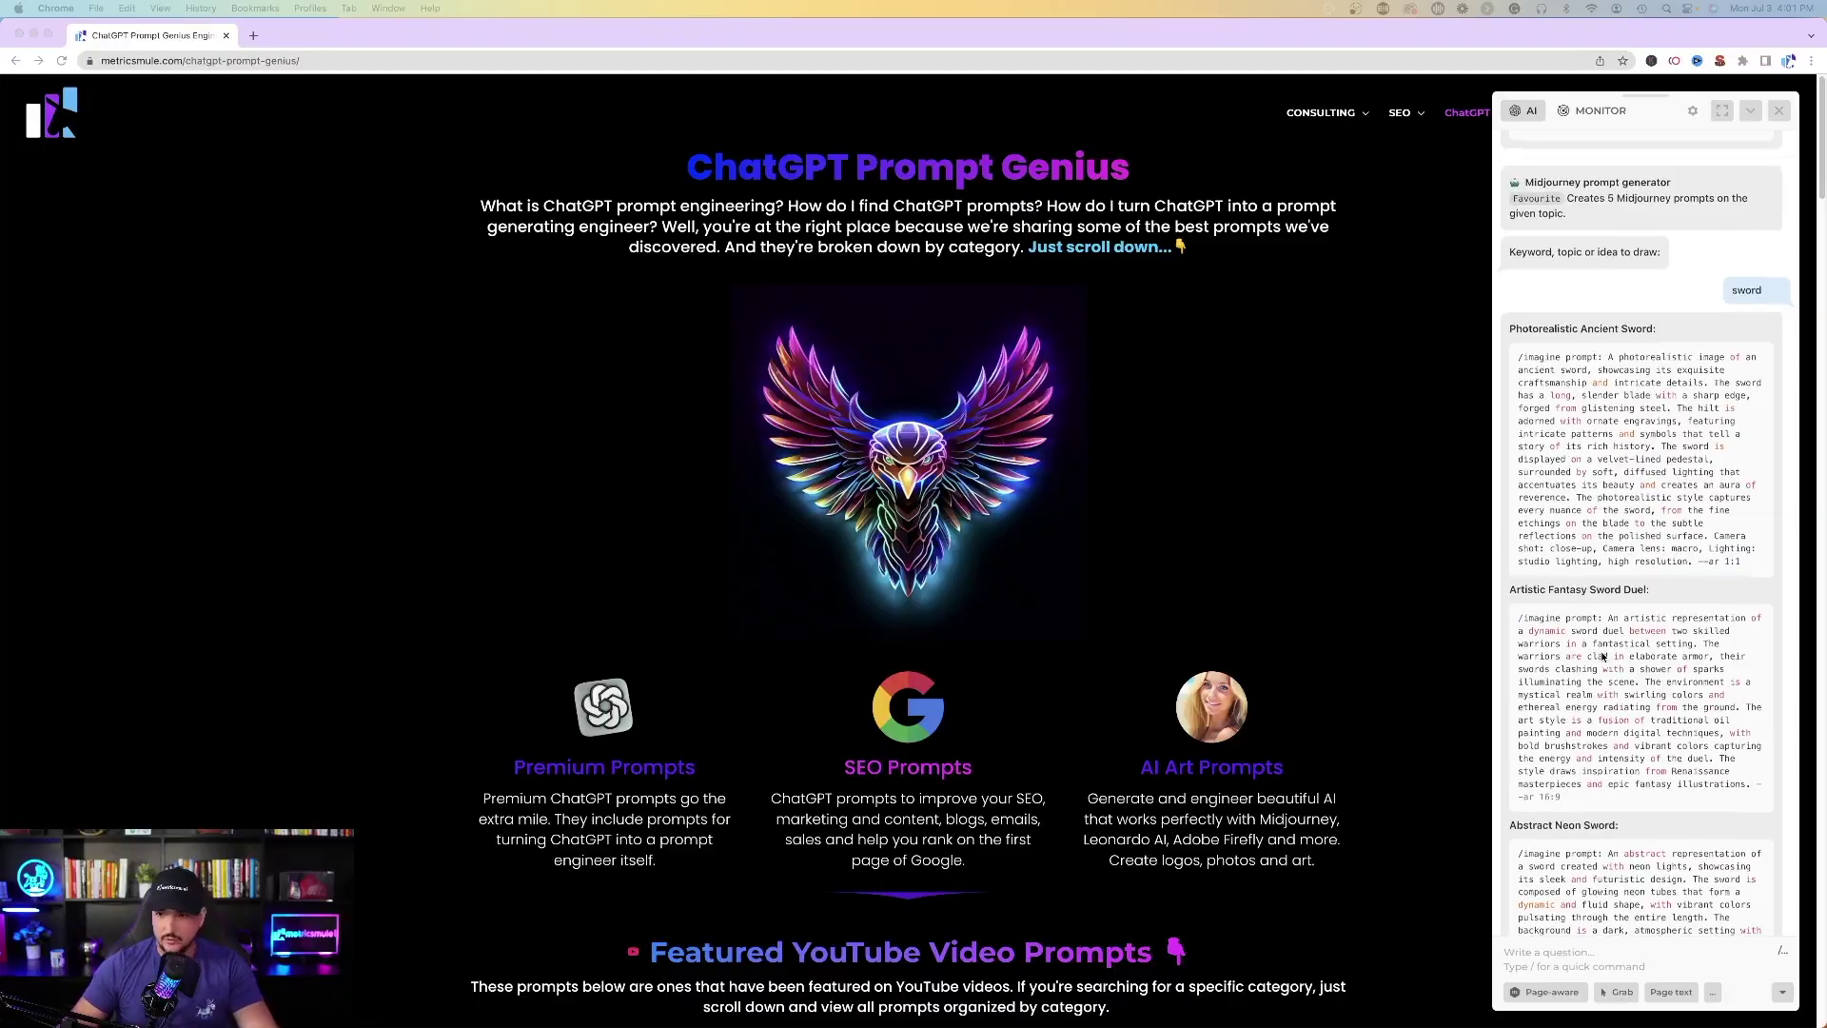
scroll(1589, 385, up, 1)
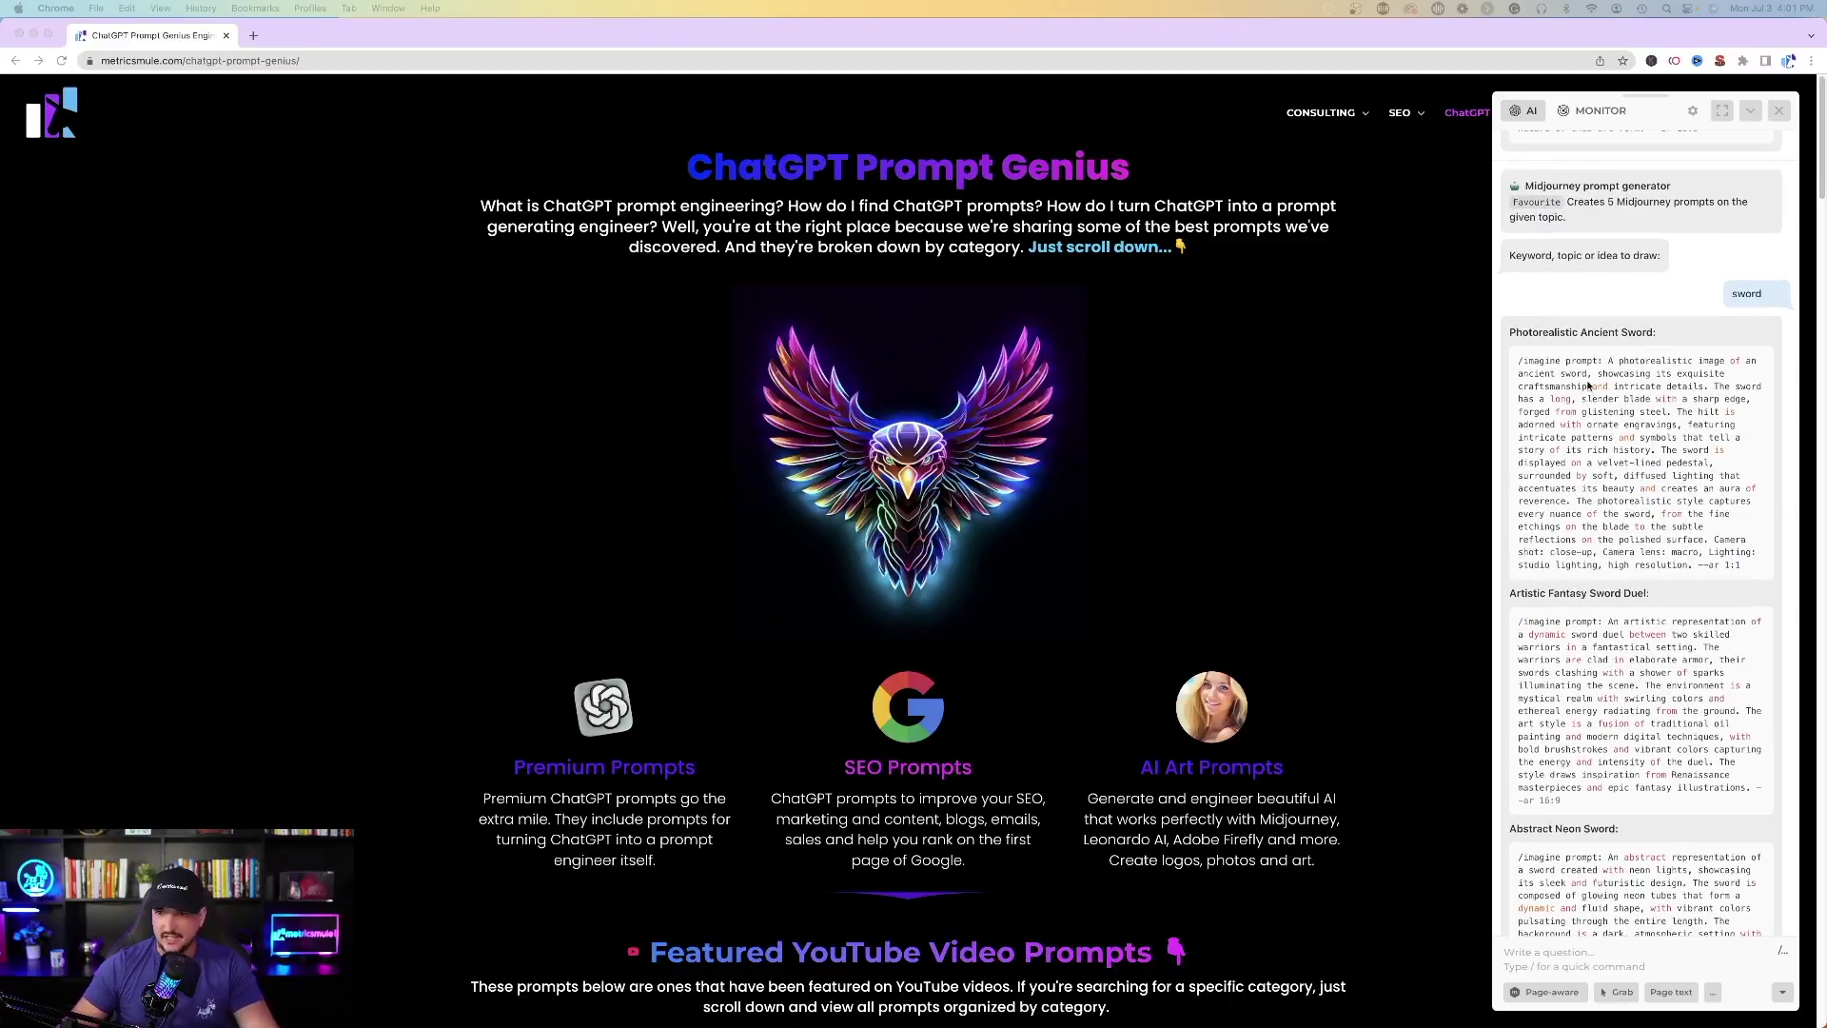
scroll(1602, 486, down, 1)
scroll(1598, 373, down, 2)
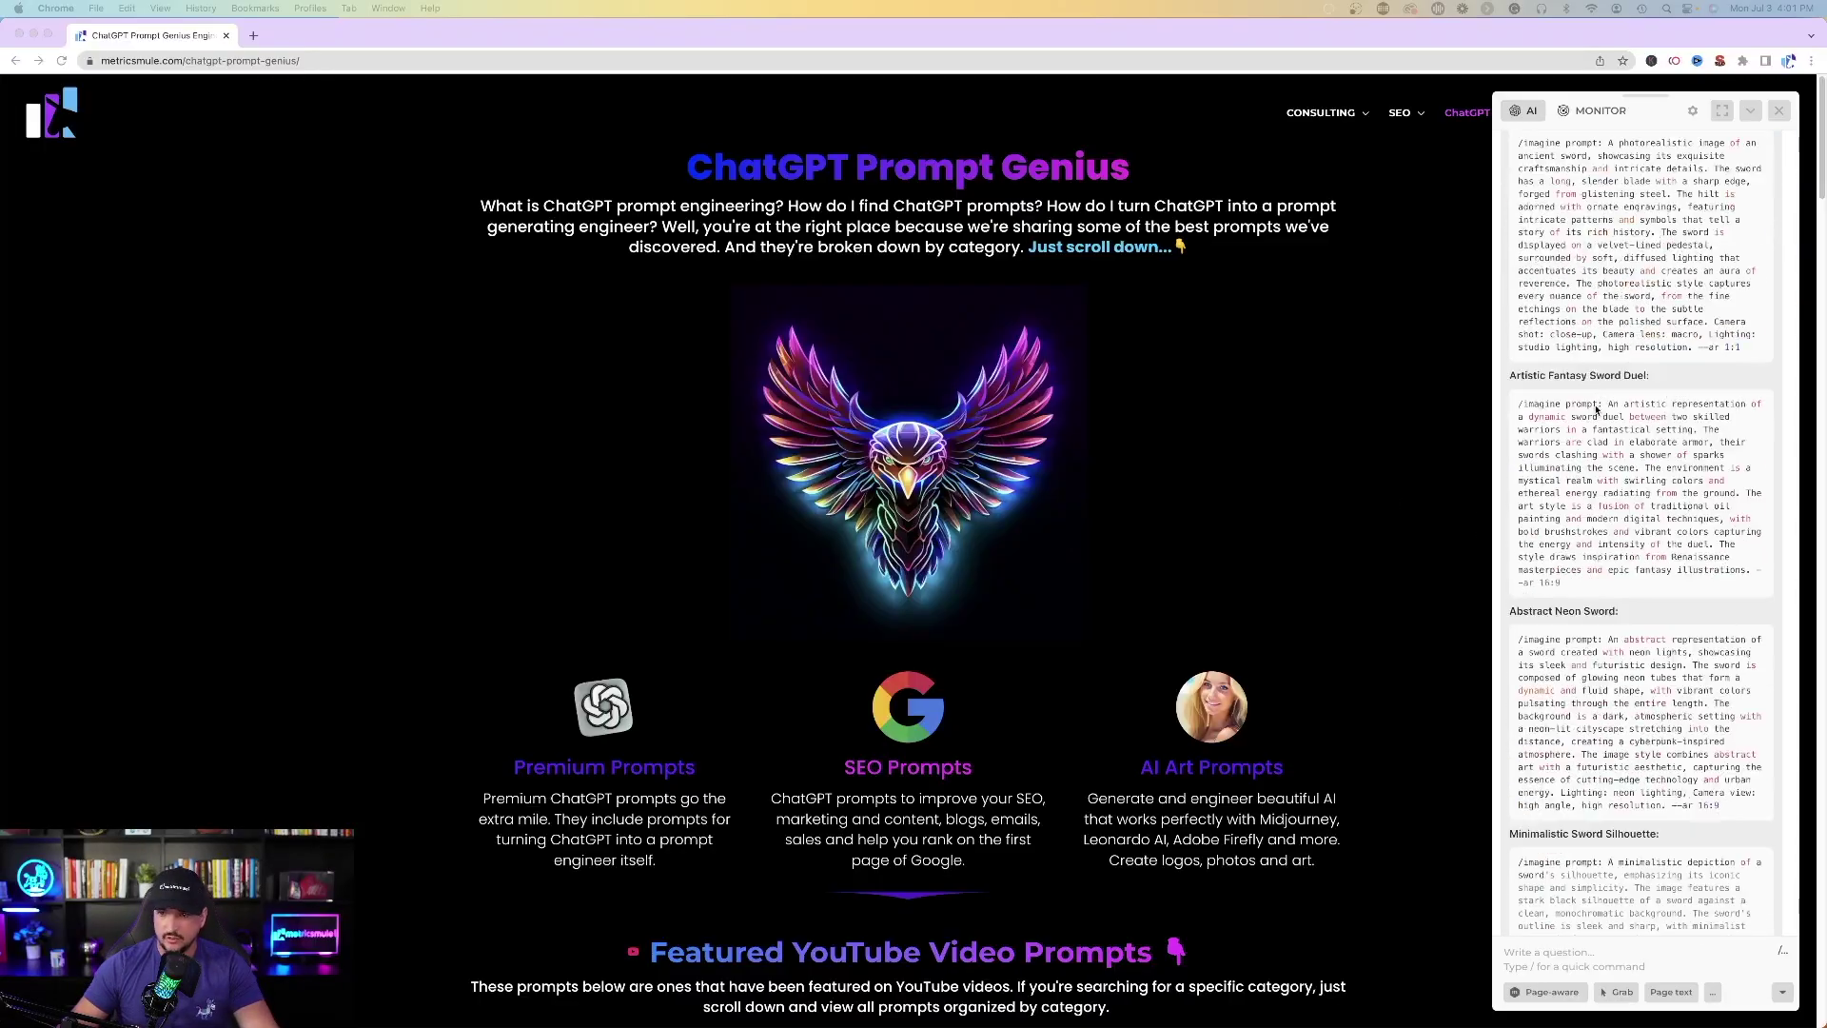
scroll(1571, 486, down, 3)
scroll(1556, 535, down, 2)
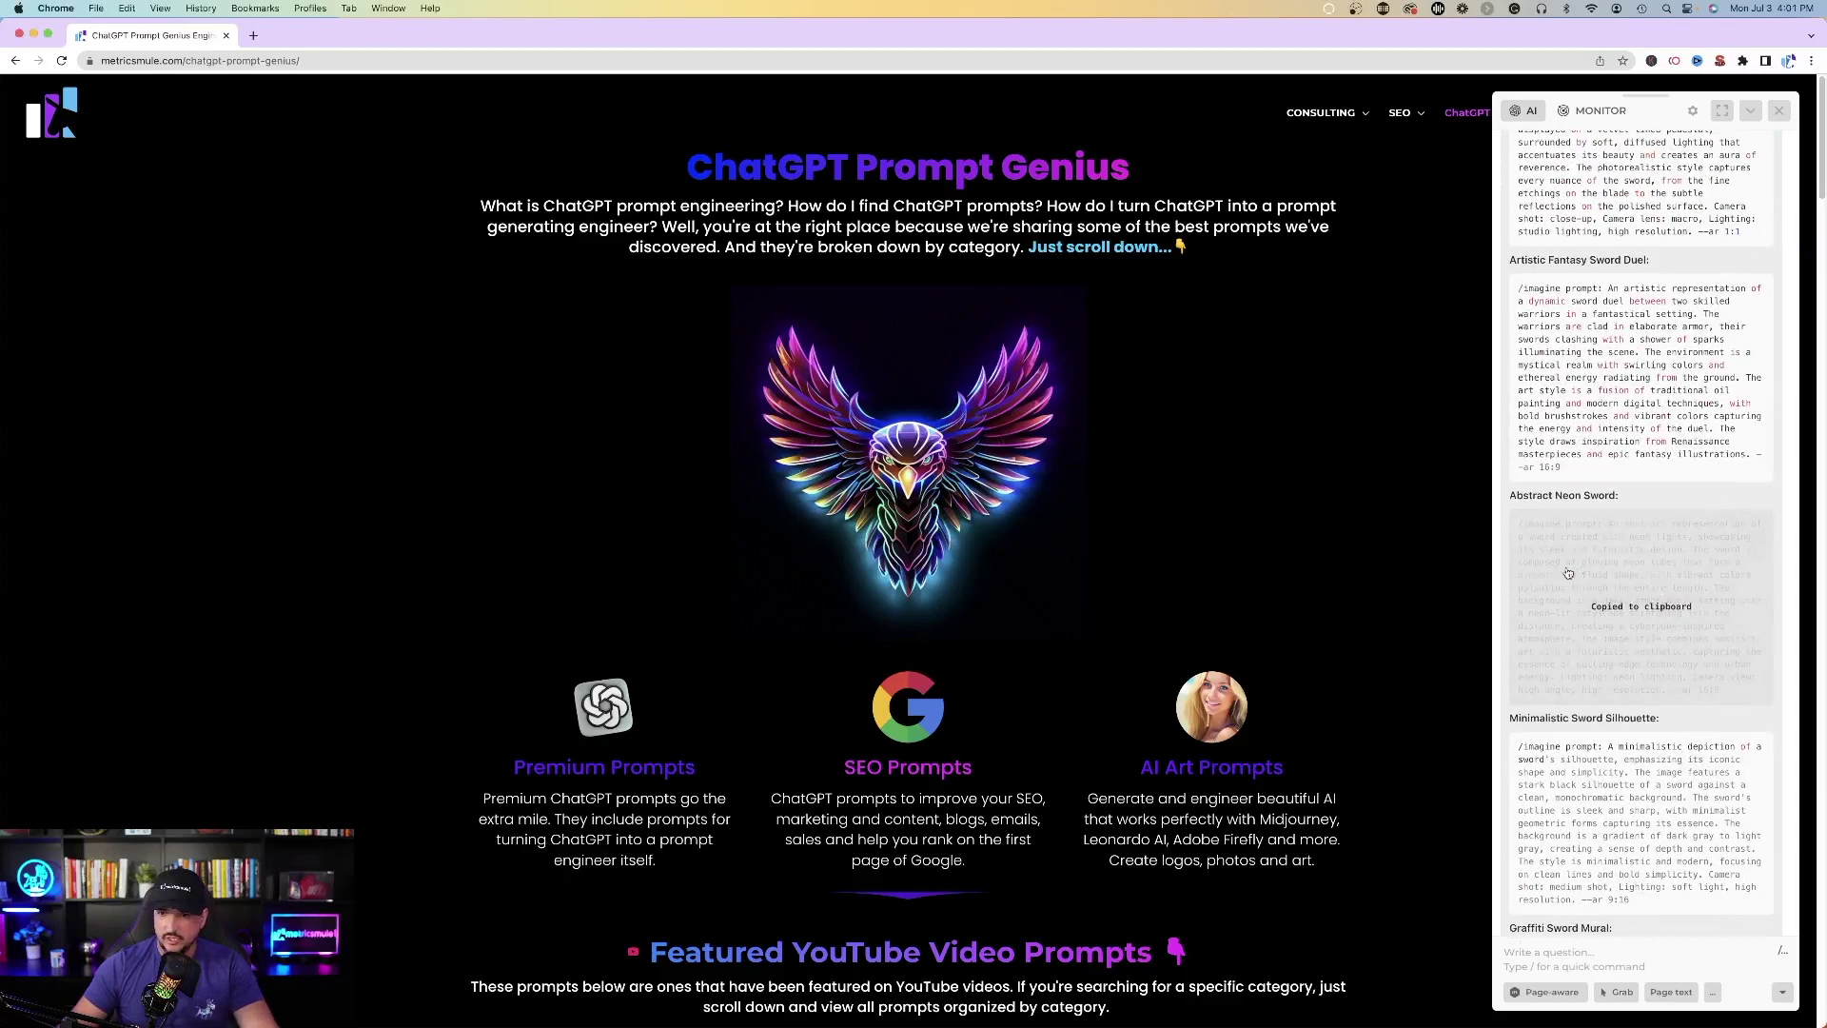
key(super+Tab)
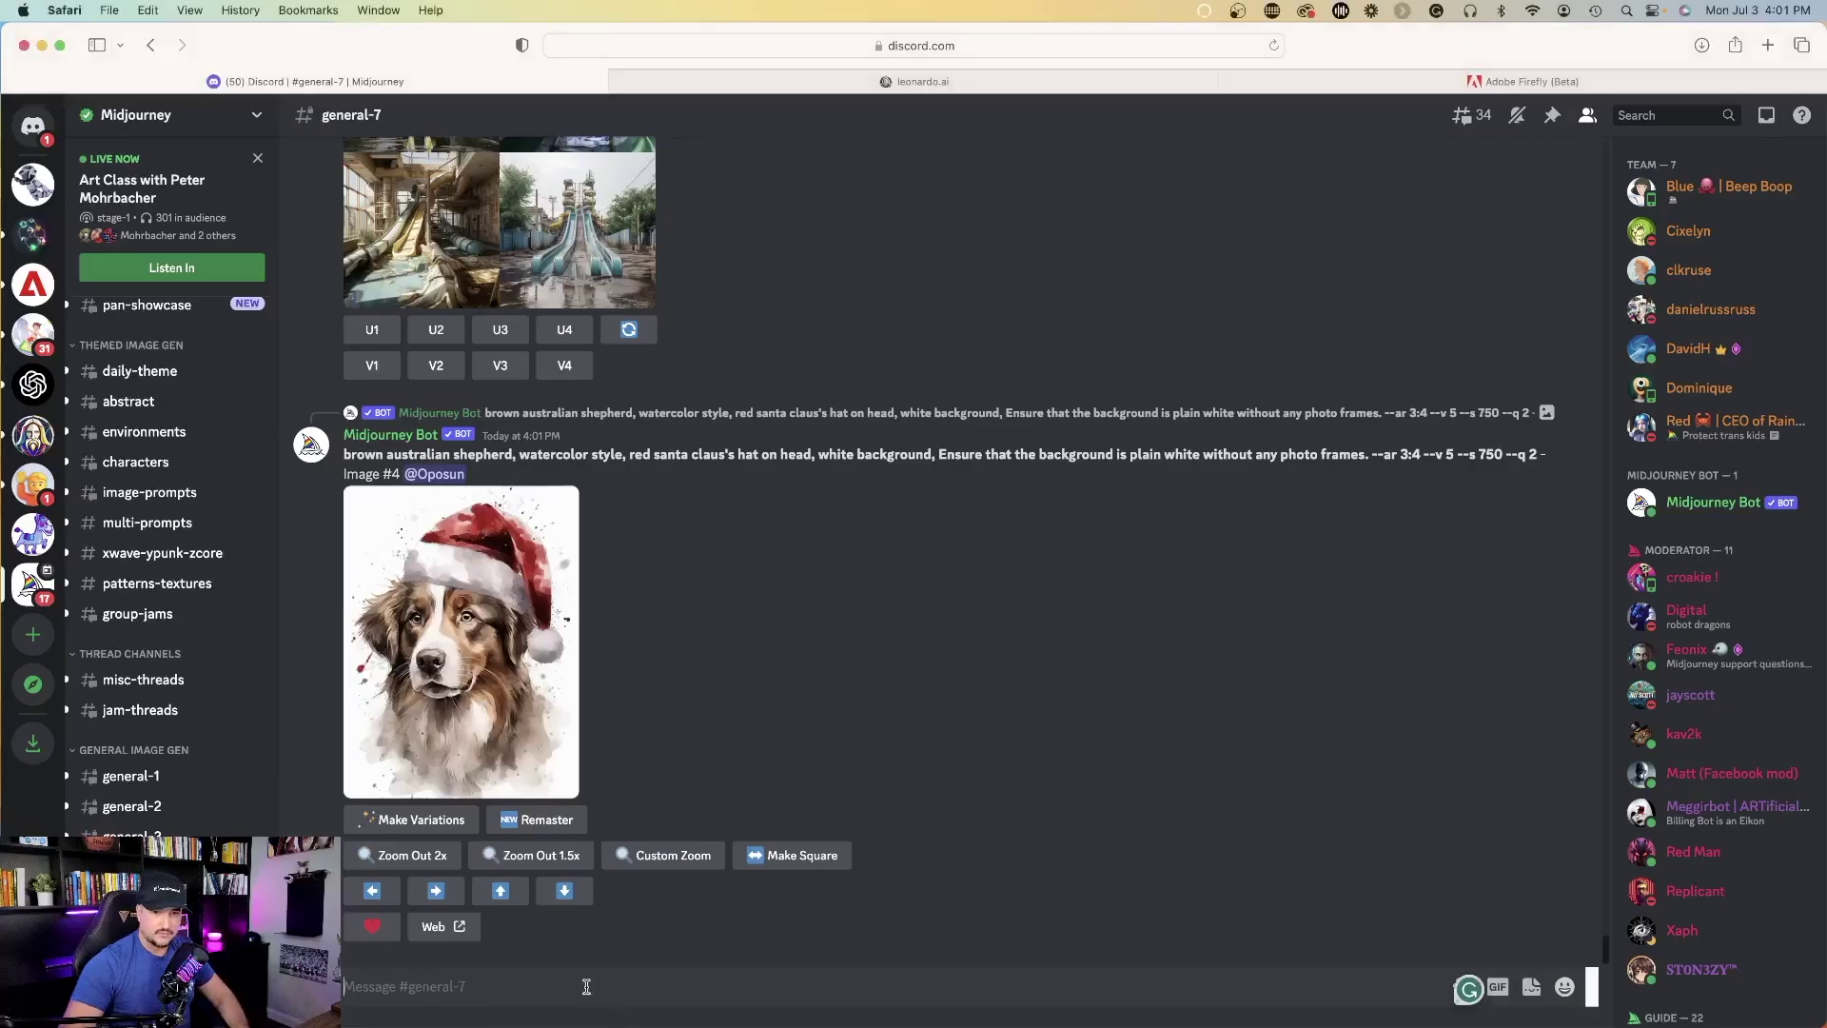
click(583, 987)
key(super+v)
key(super+Tab)
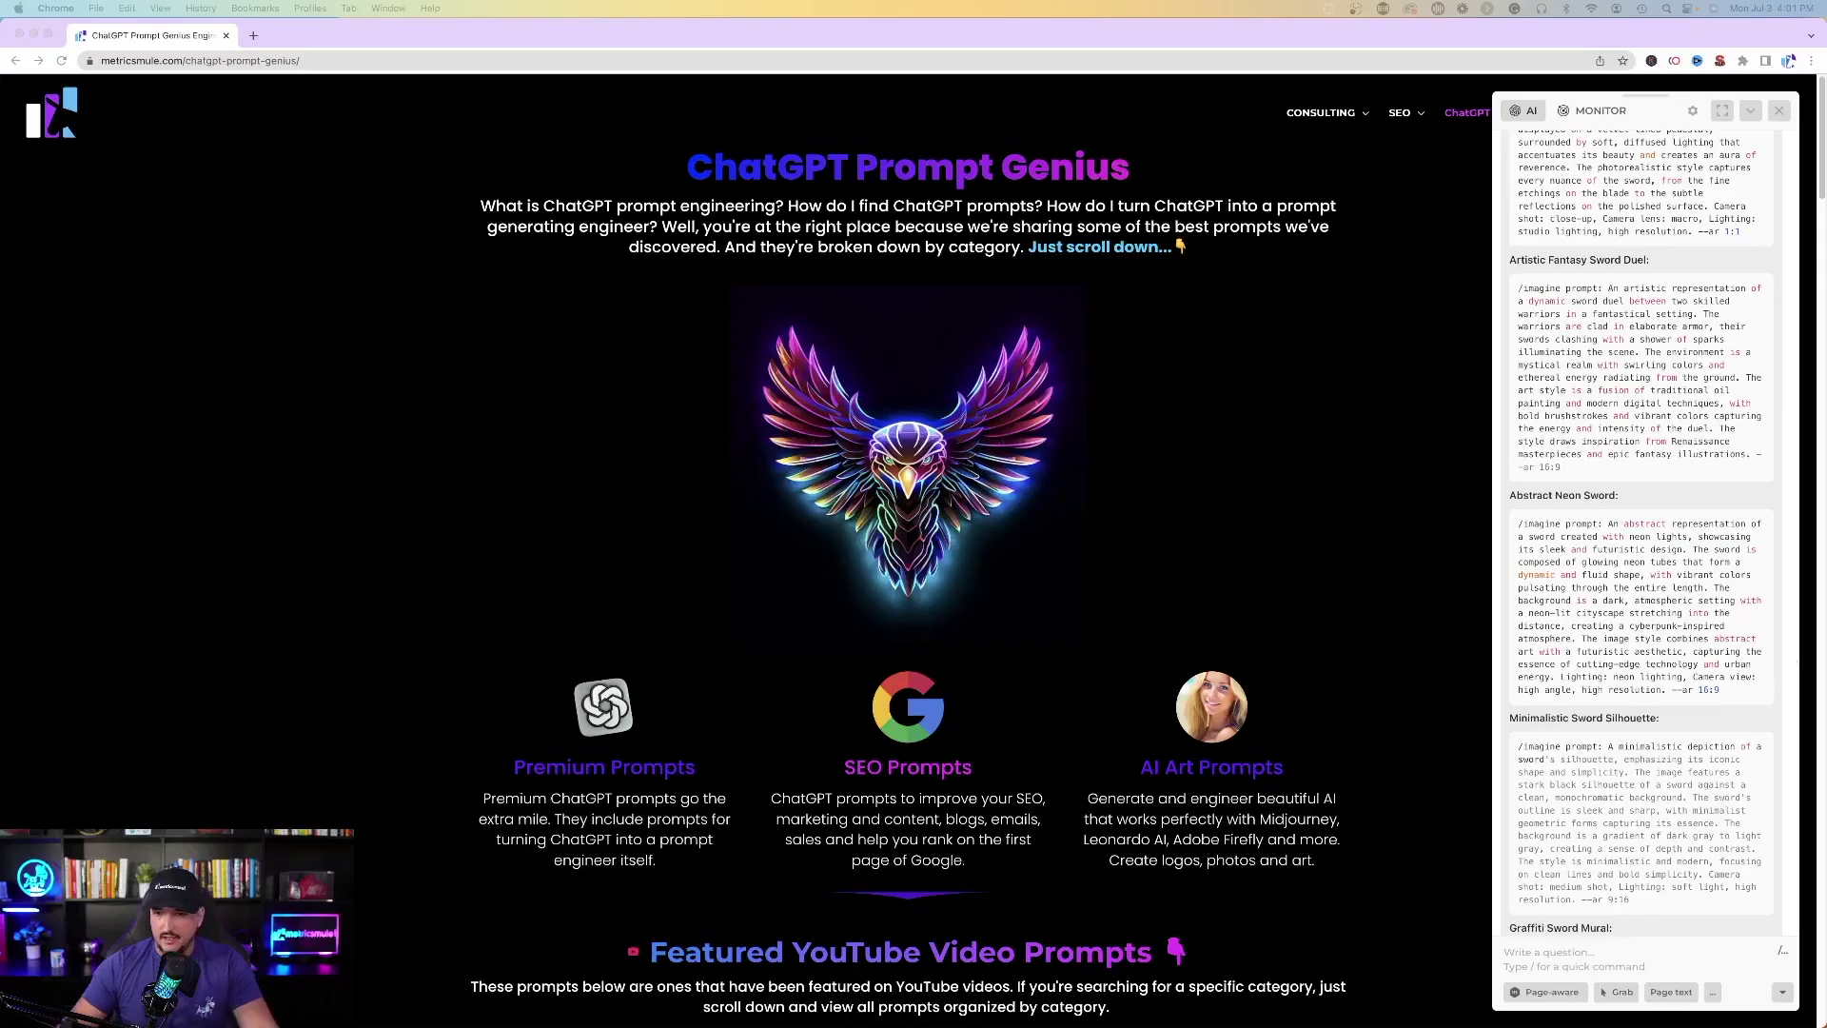
scroll(1598, 410, down, 2)
scroll(1598, 408, down, 1)
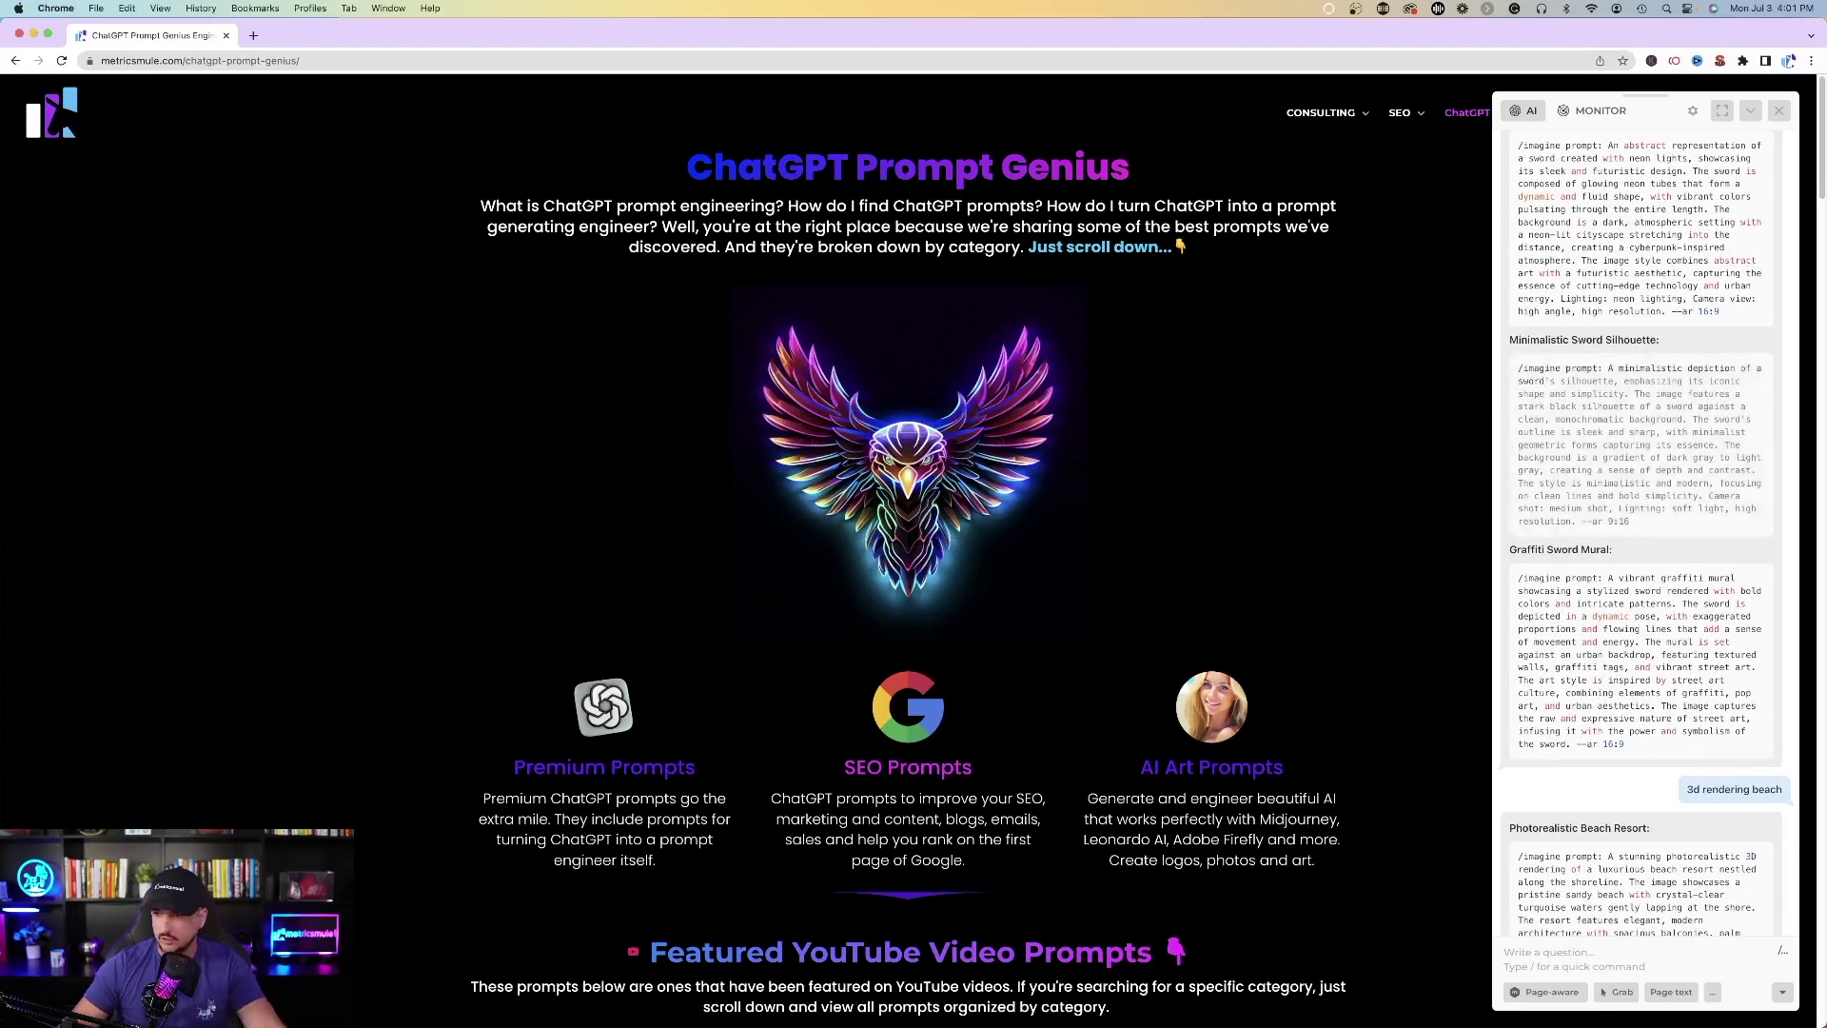
Paste the sword prompt after /imagine and send it to Midjourney.
key(super+Tab)
text(/imagine)
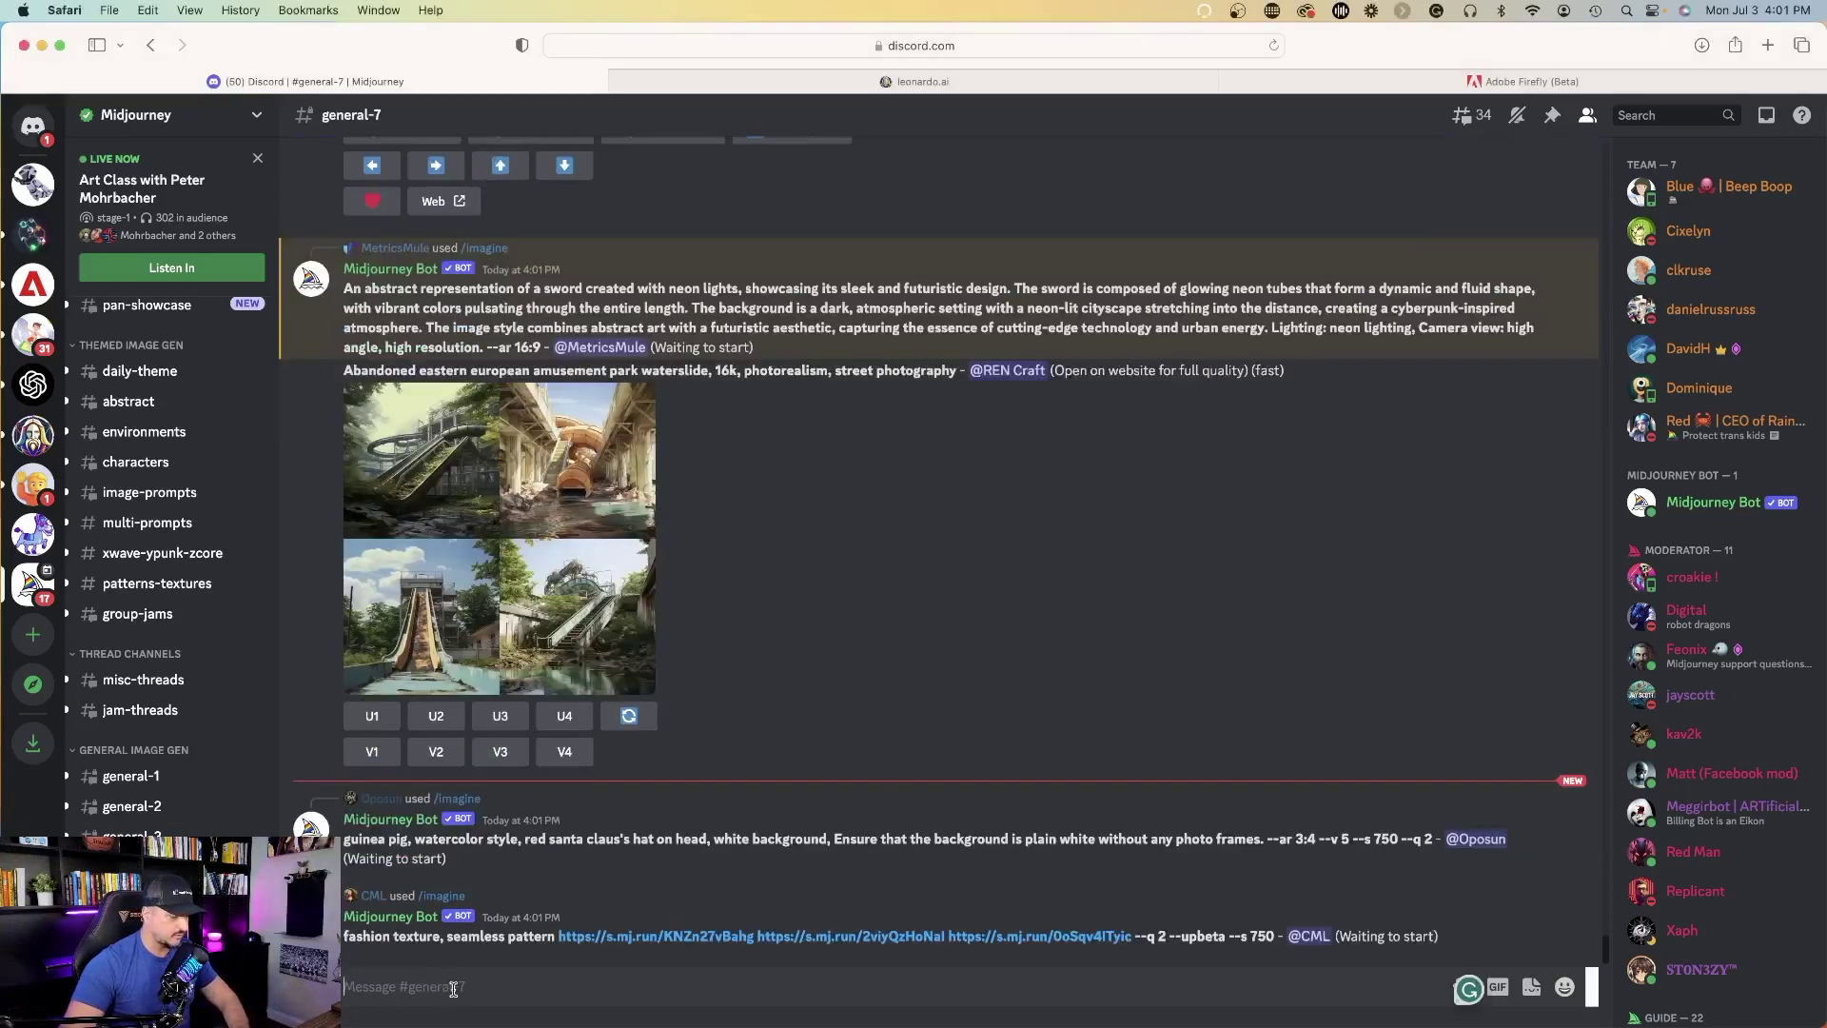
key(super+v)
key(Return)
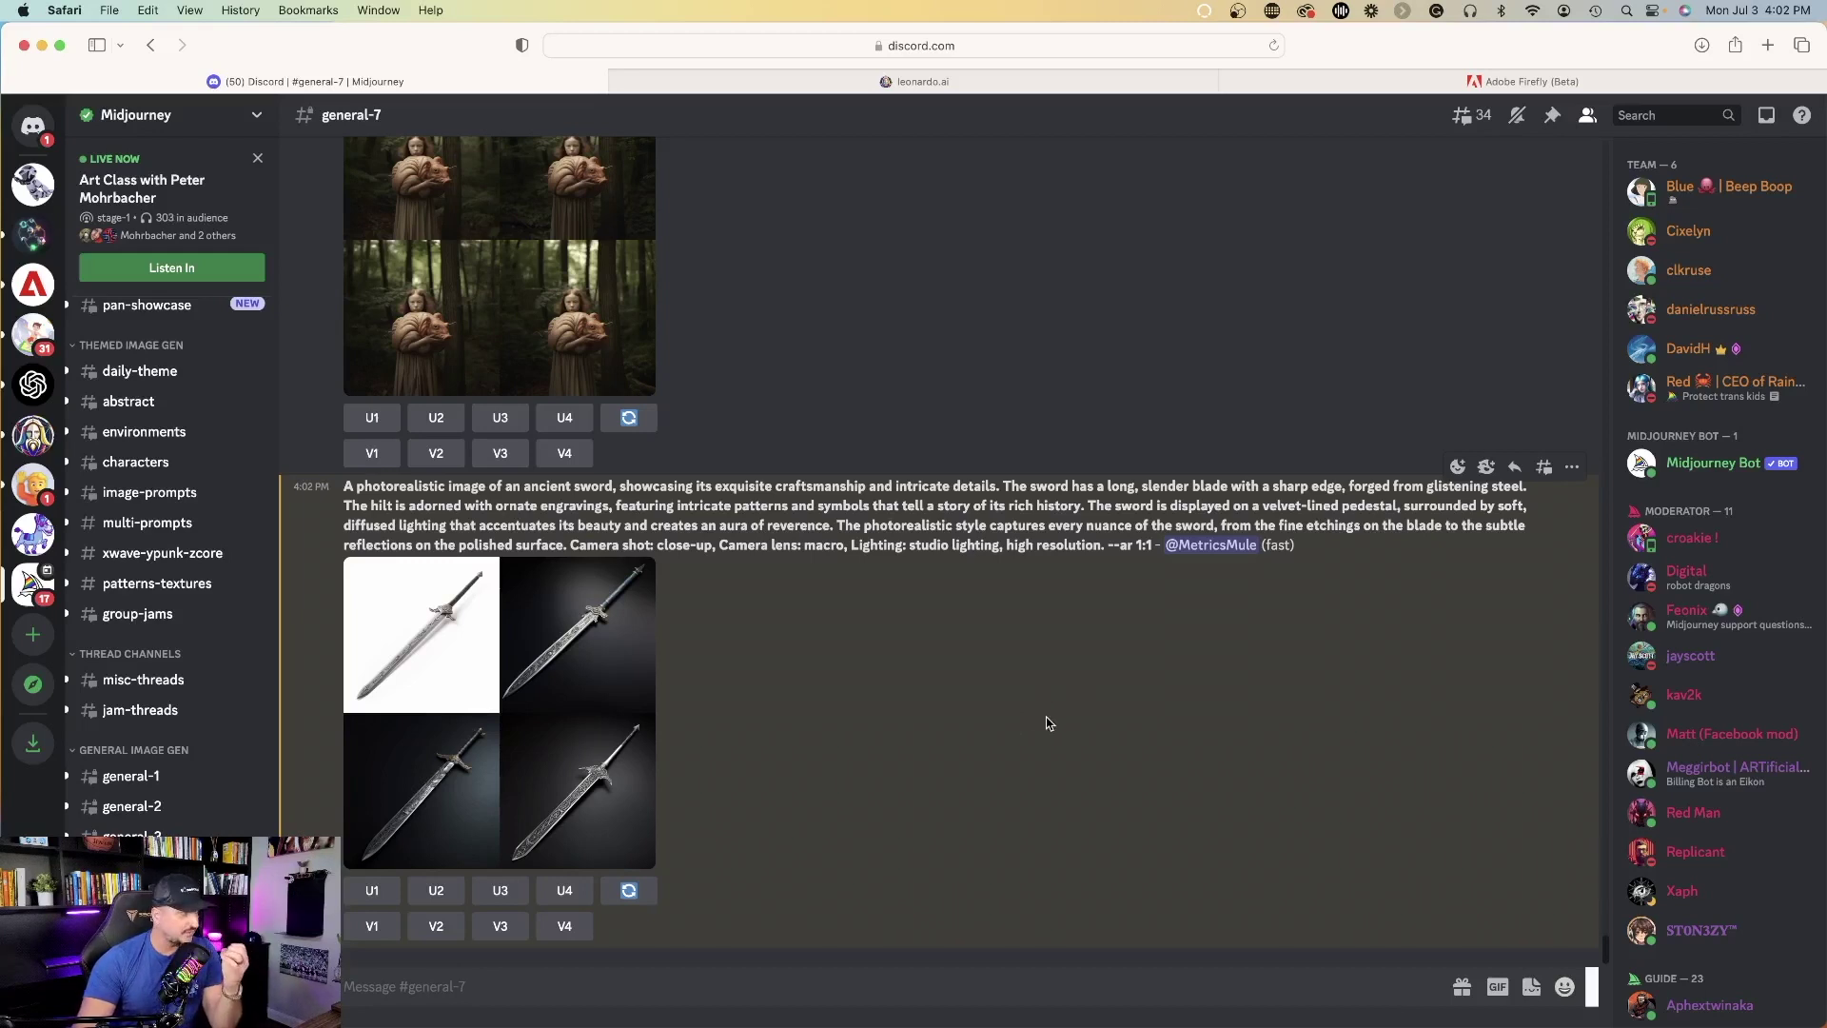
View the four-sword grid and the minimalistic sword silhouette grid full-size.
click(582, 700)
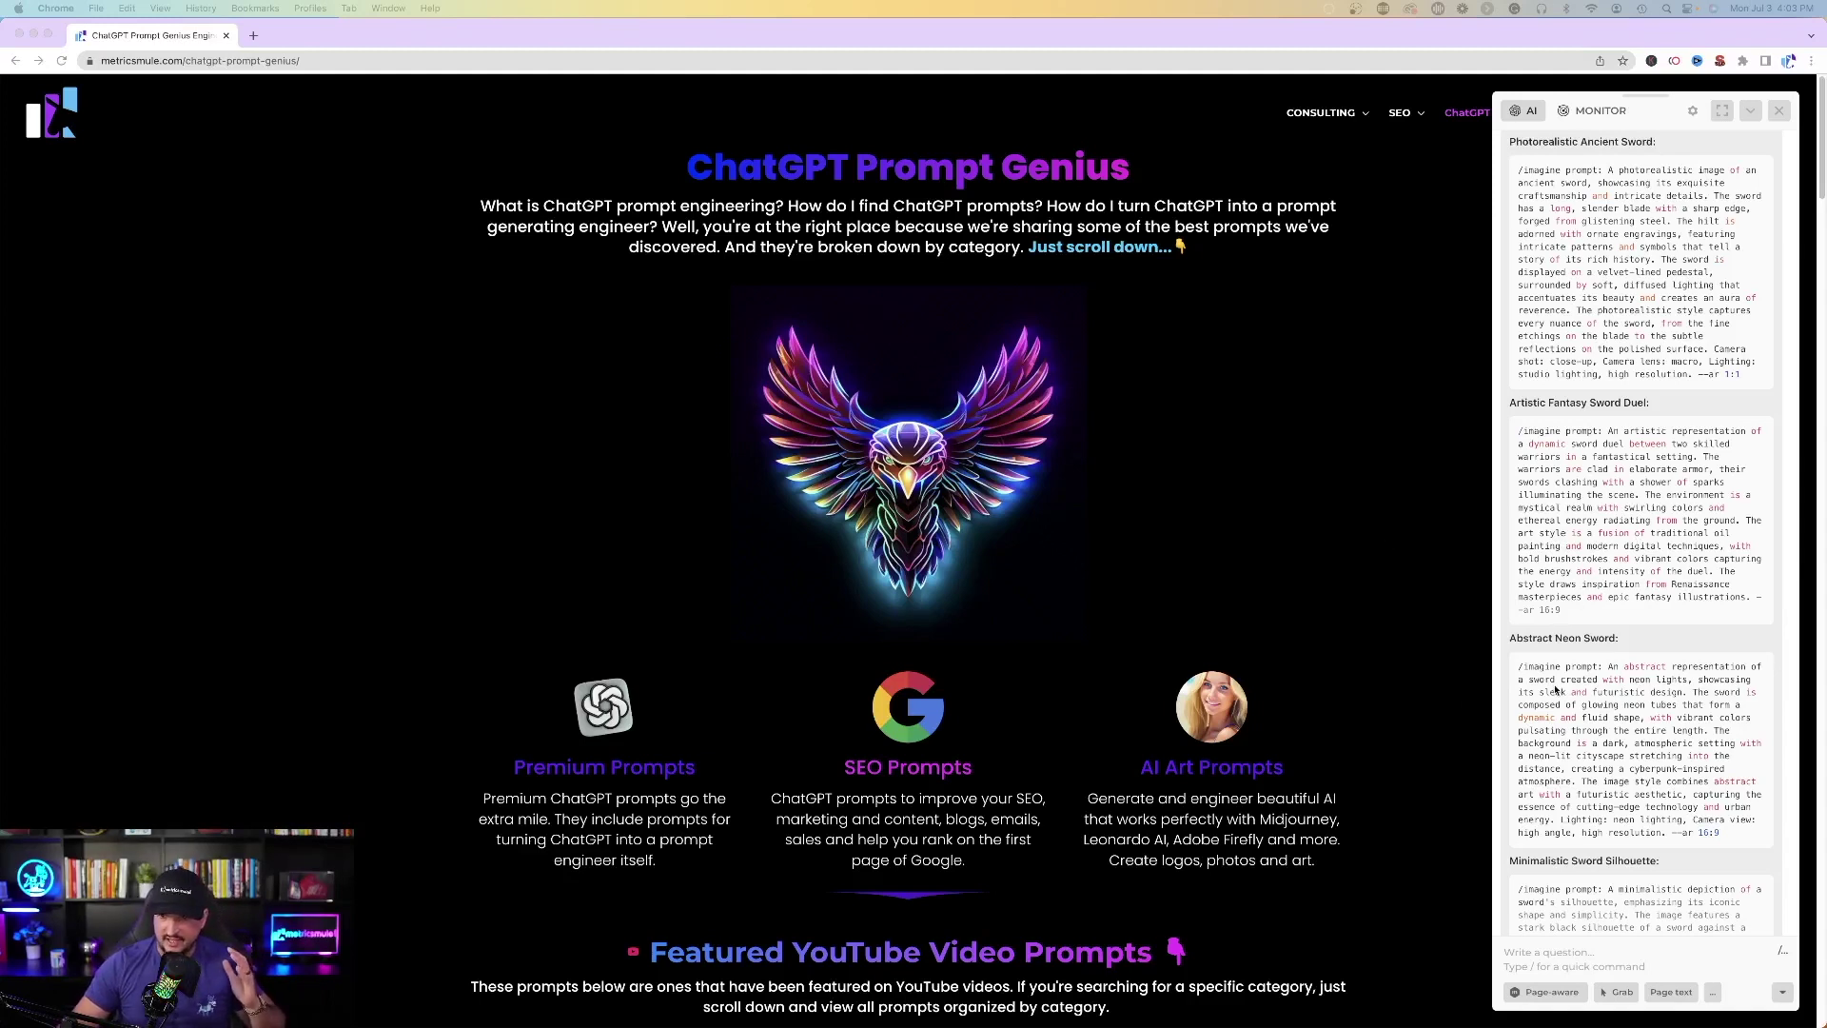
scroll(1554, 691, down, 1)
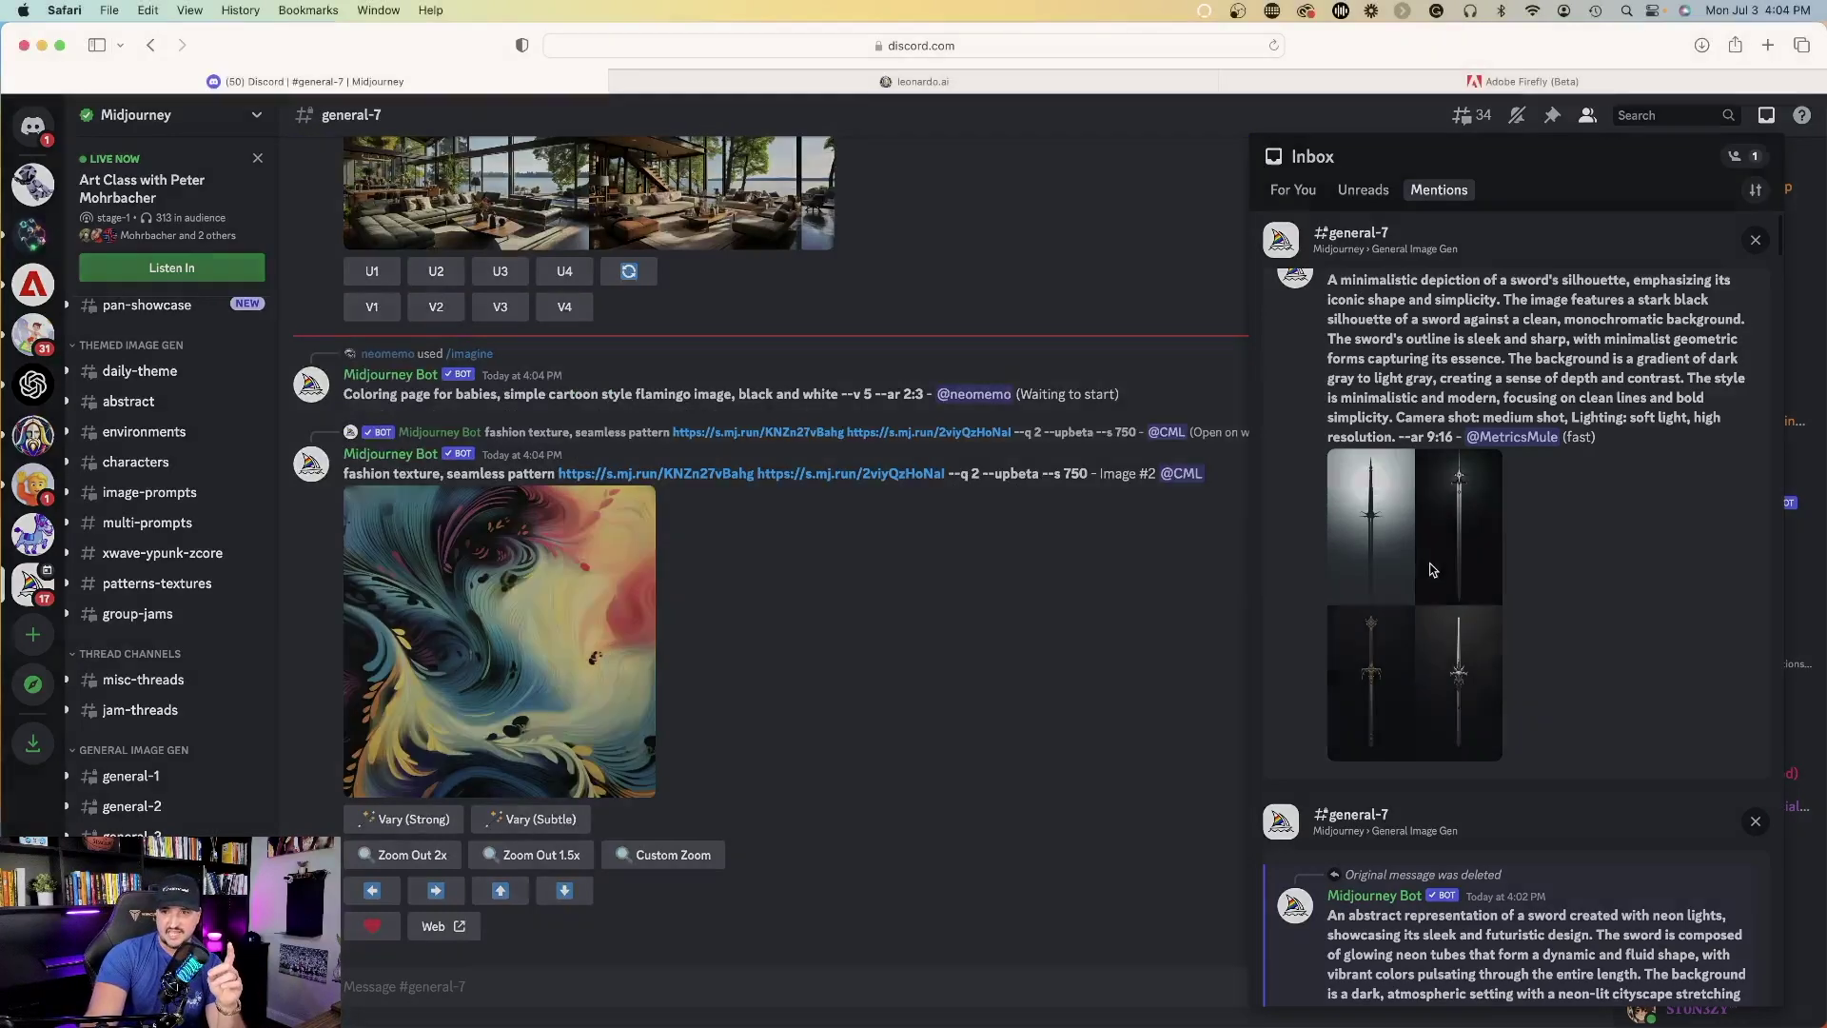
click(1449, 582)
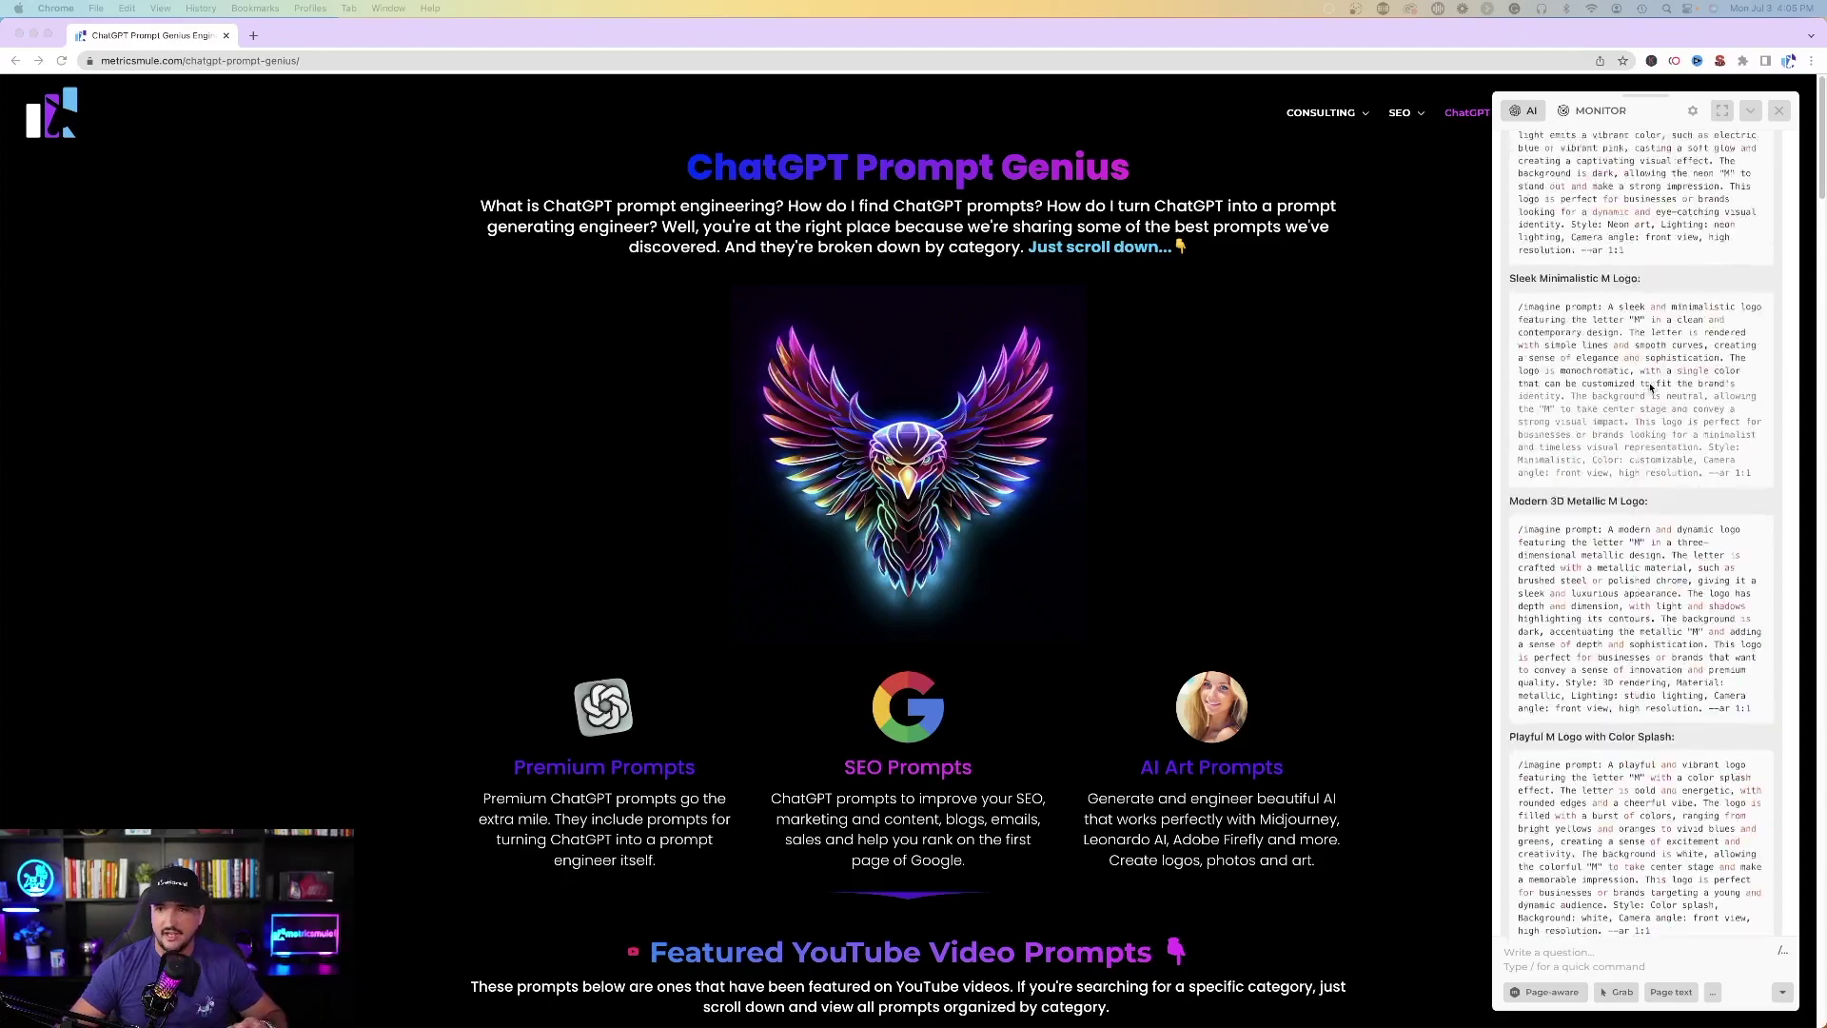
scroll(1613, 499, up, 5)
scroll(1670, 590, up, 3)
scroll(1670, 589, down, 5)
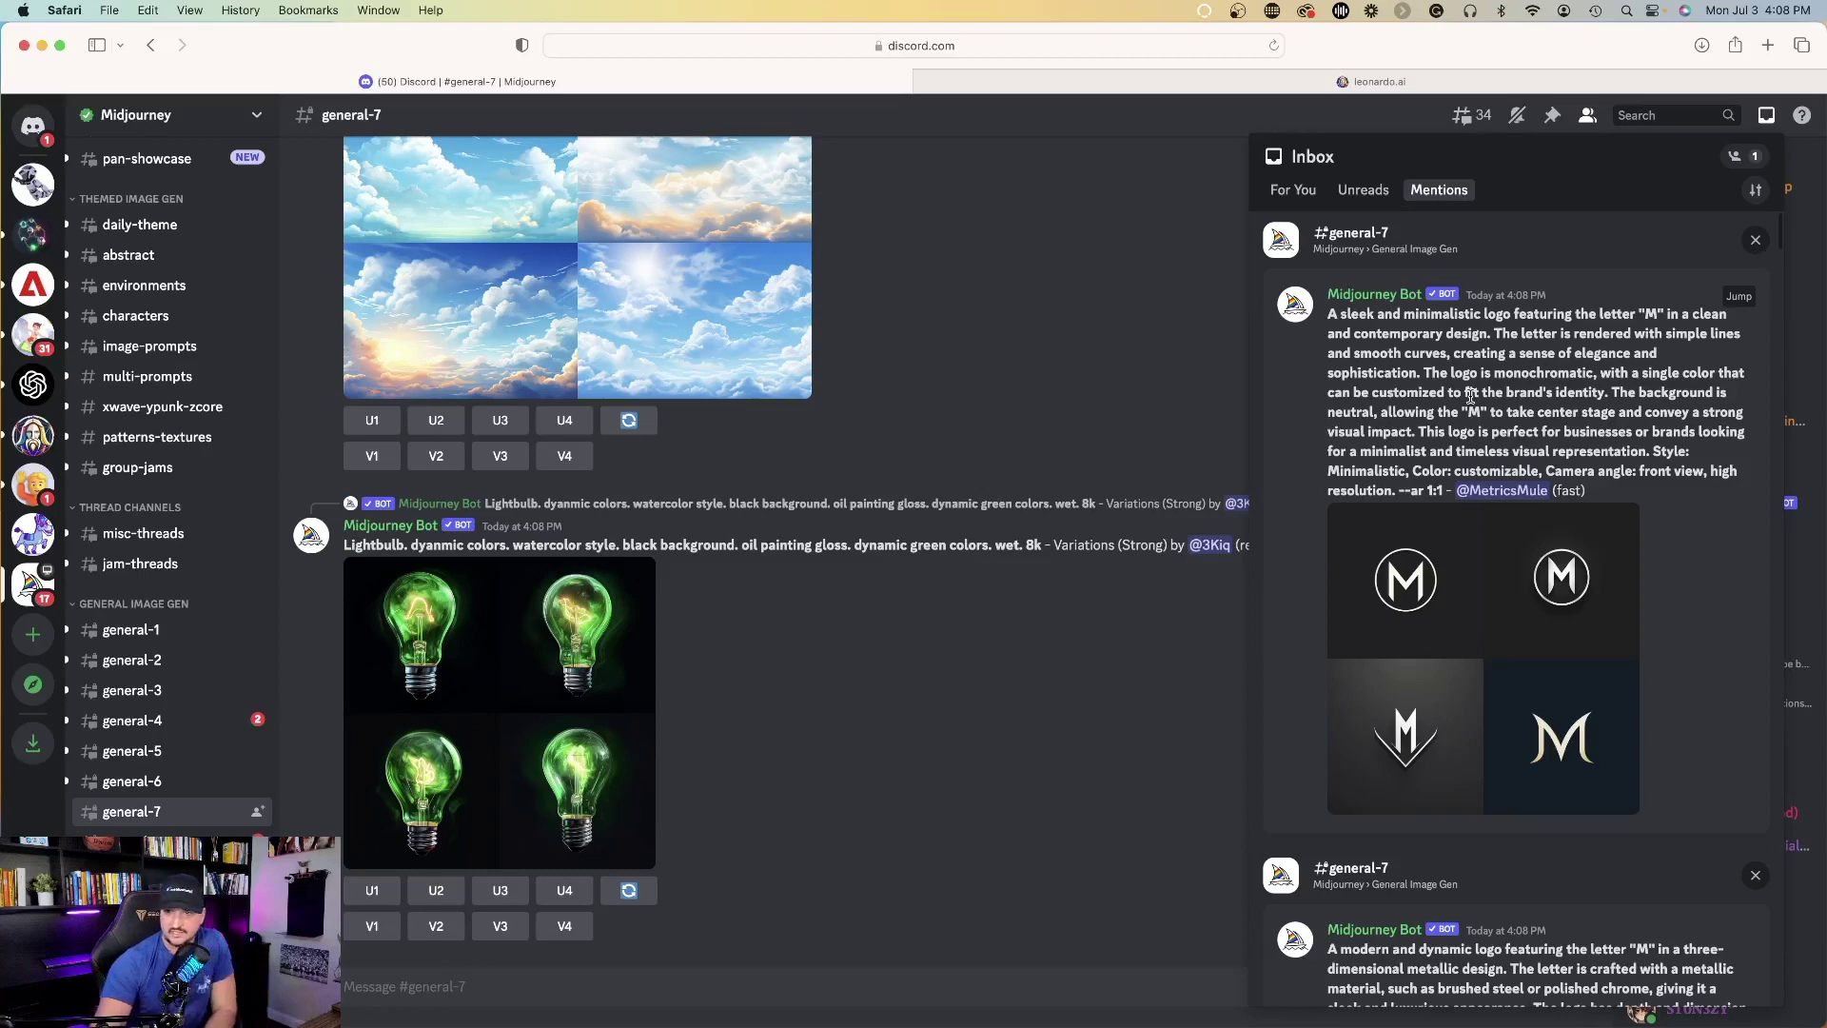
View the minimalistic, metallic and neon M logo grids full-size in turn.
click(1517, 663)
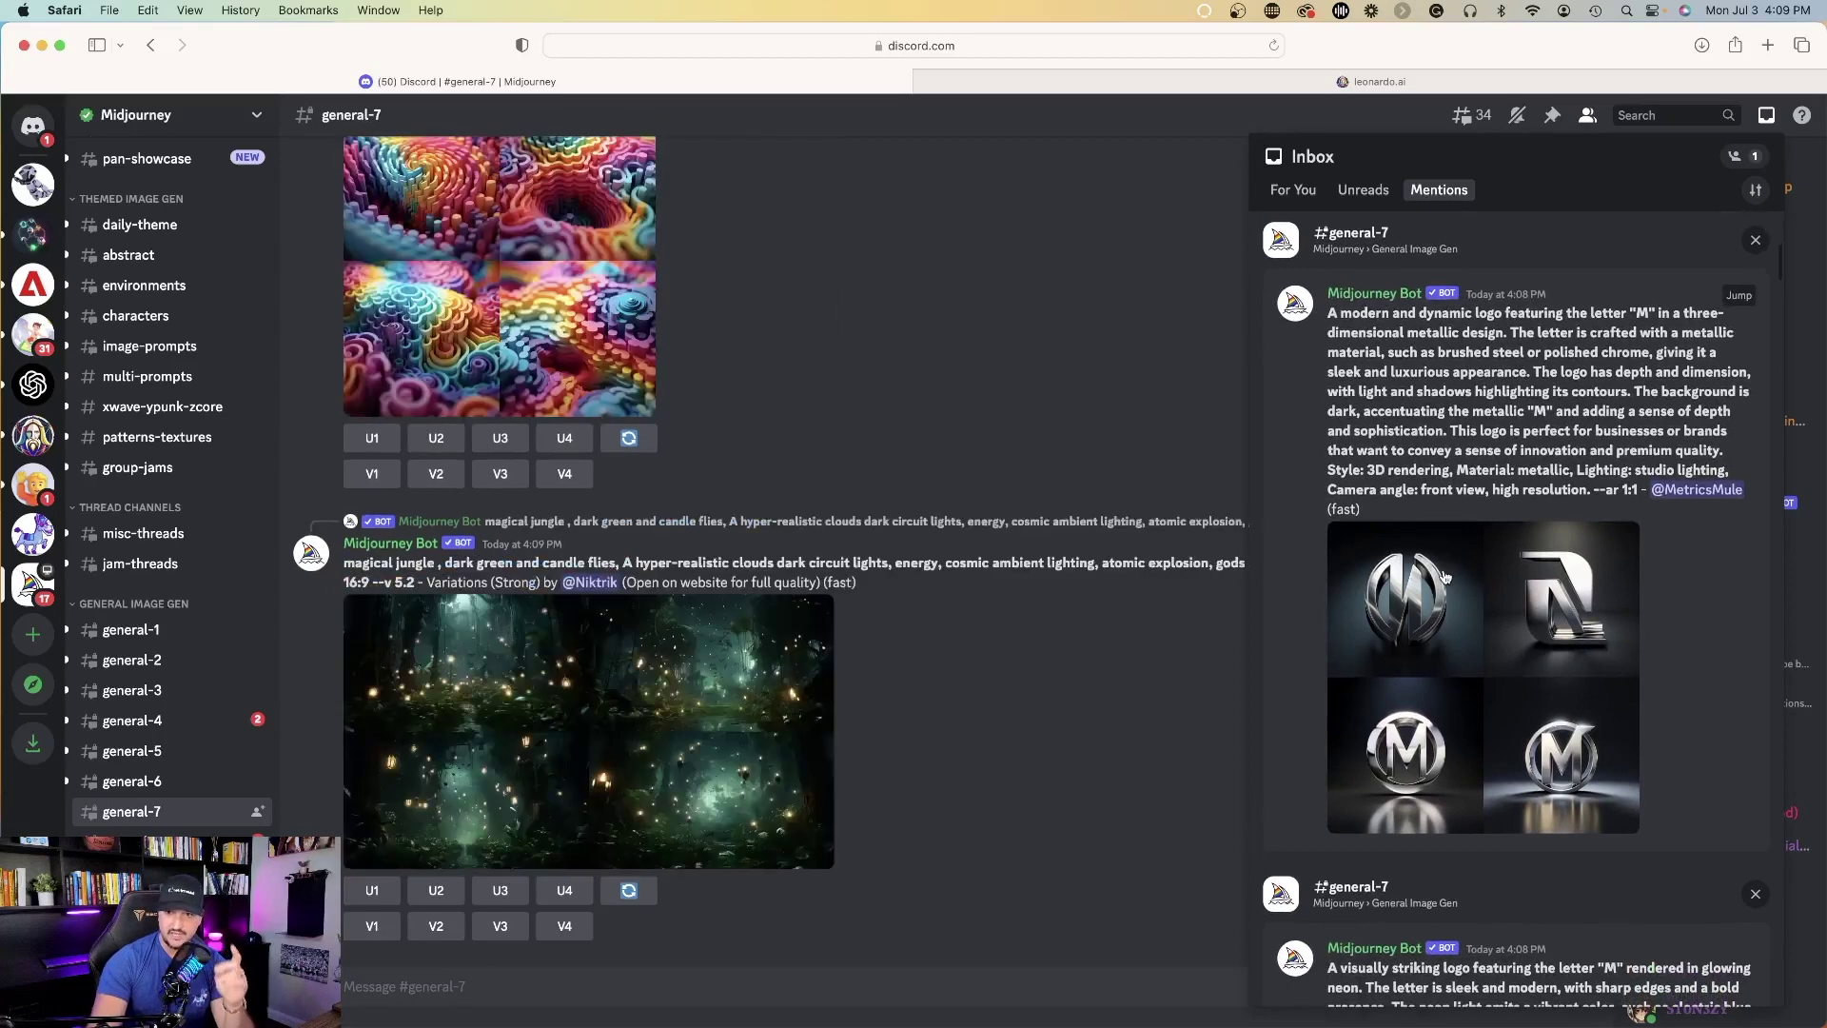
click(1437, 645)
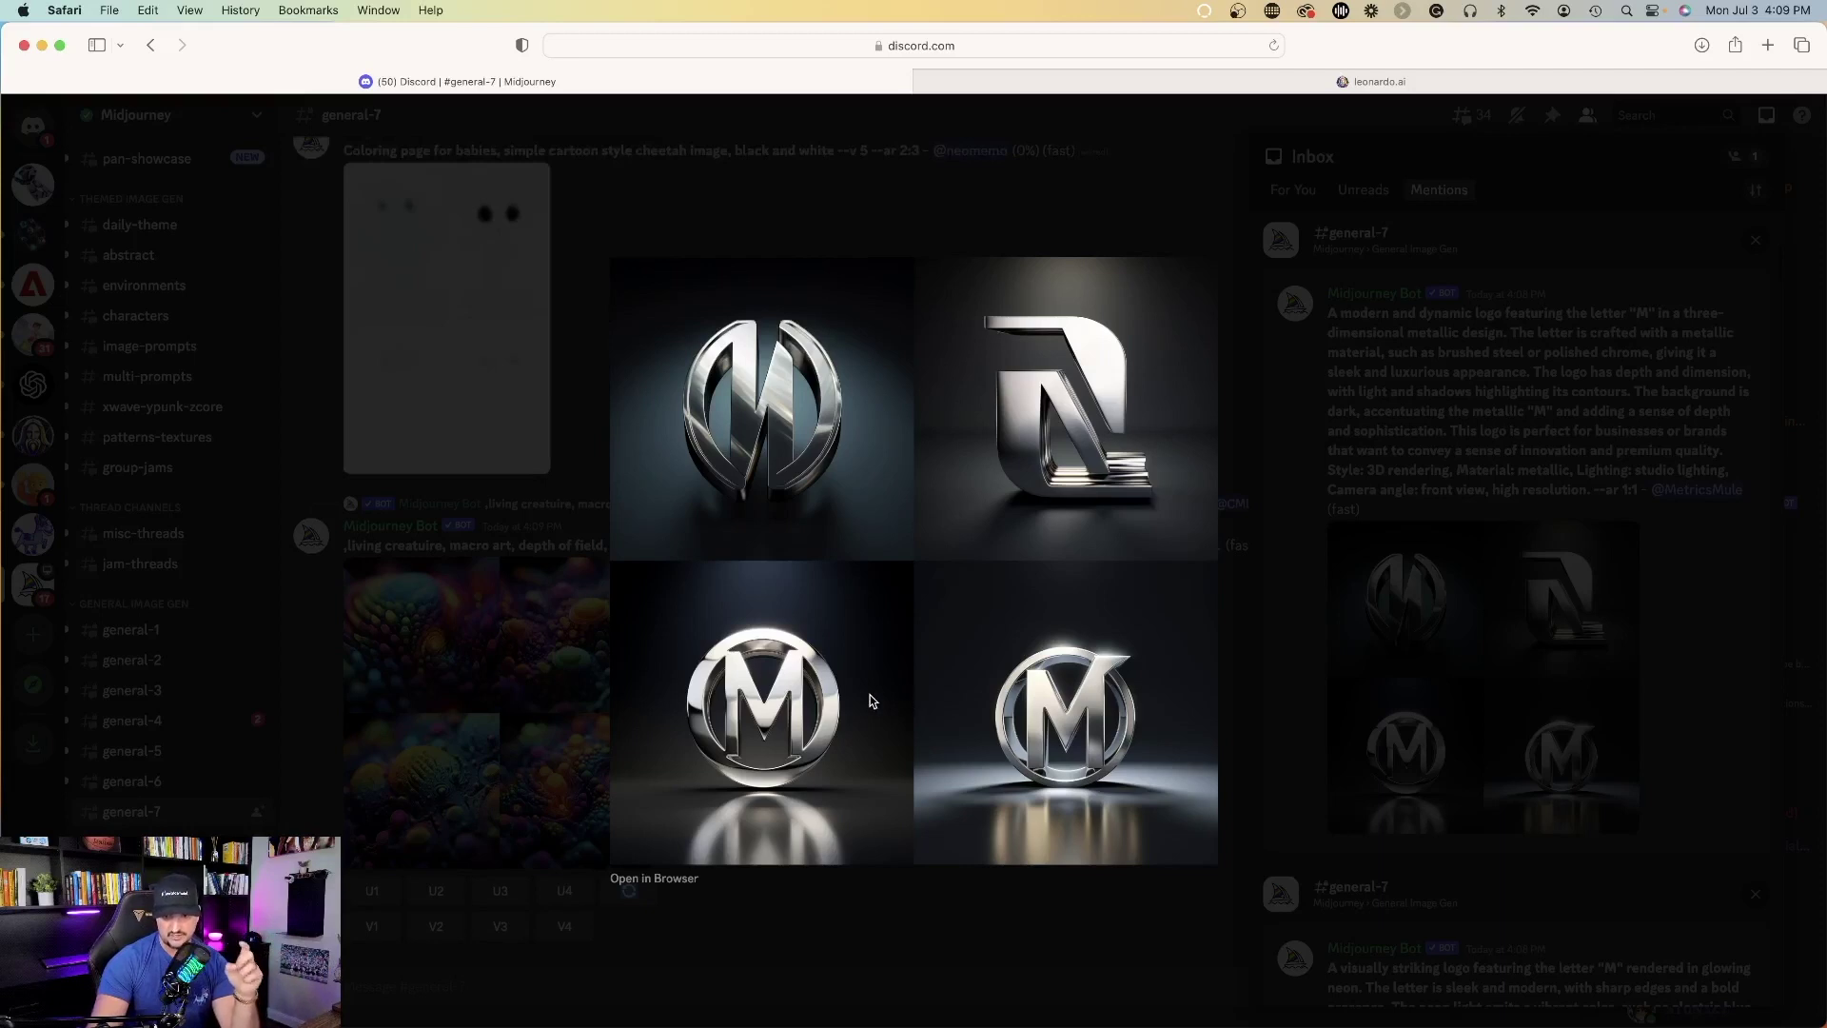
key(Escape)
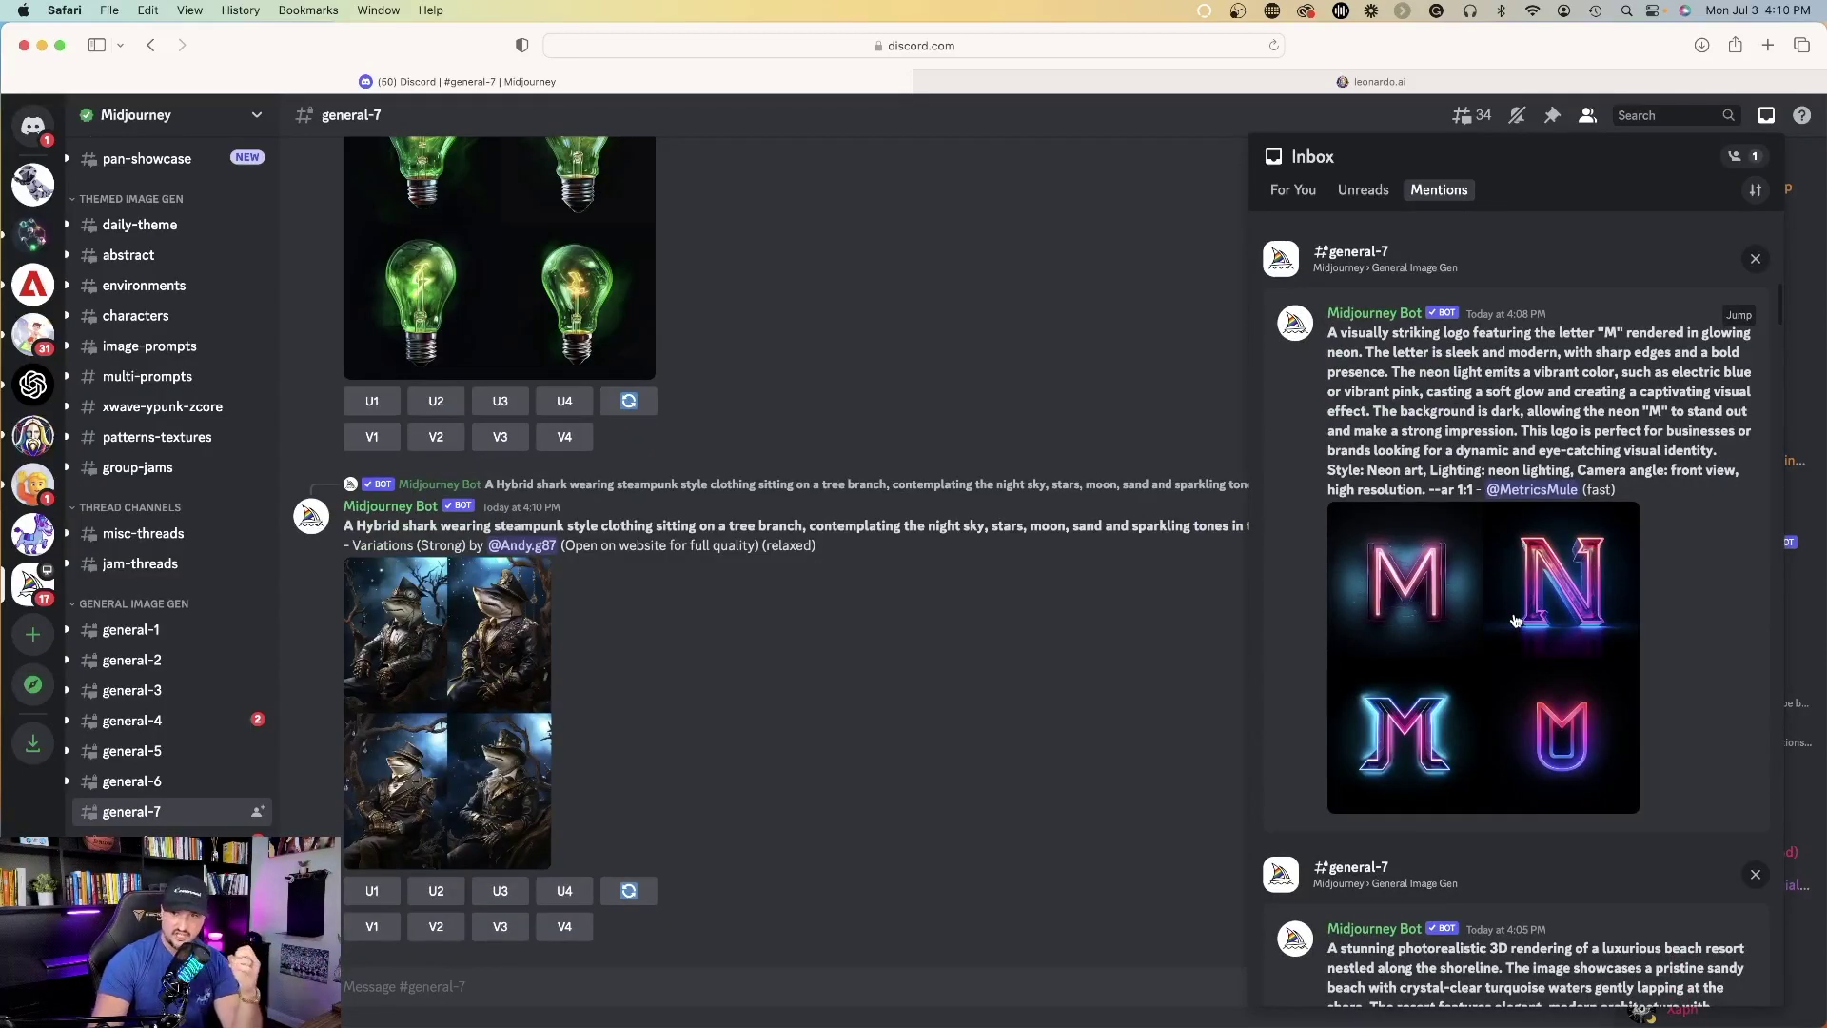
click(1514, 619)
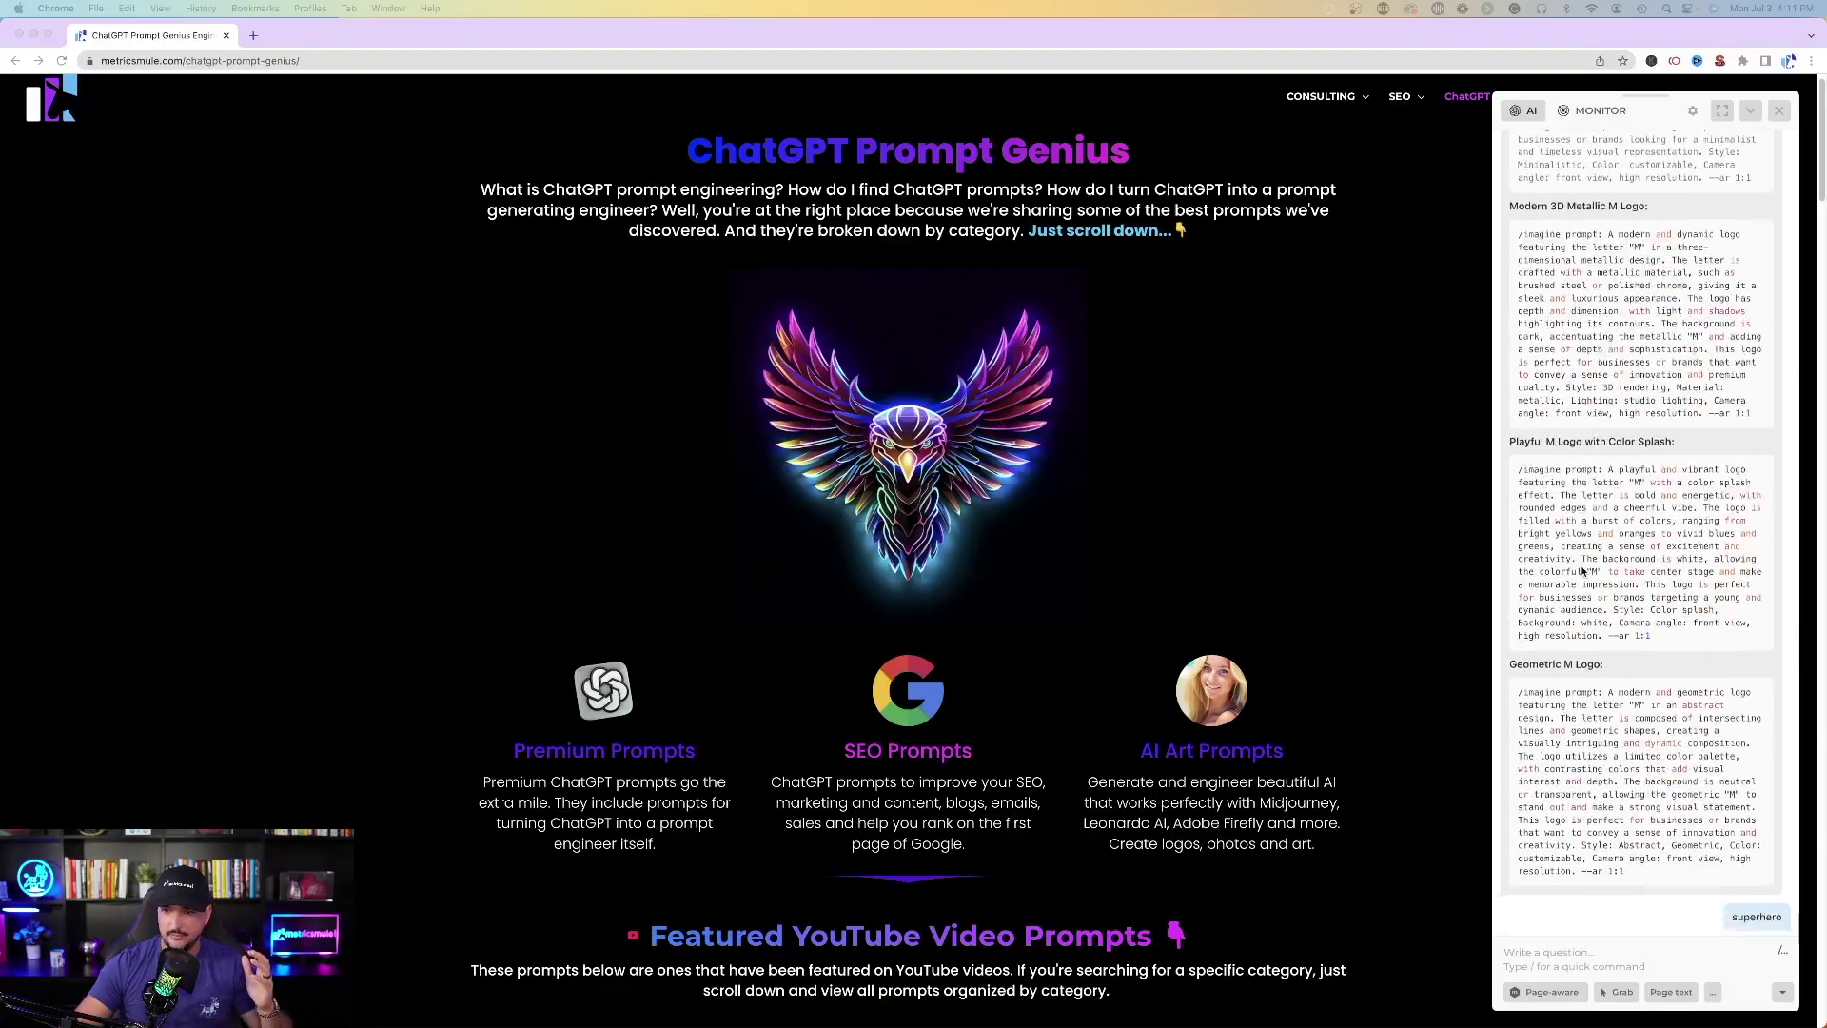
scroll(1582, 568, down, 3)
scroll(1583, 568, up, 3)
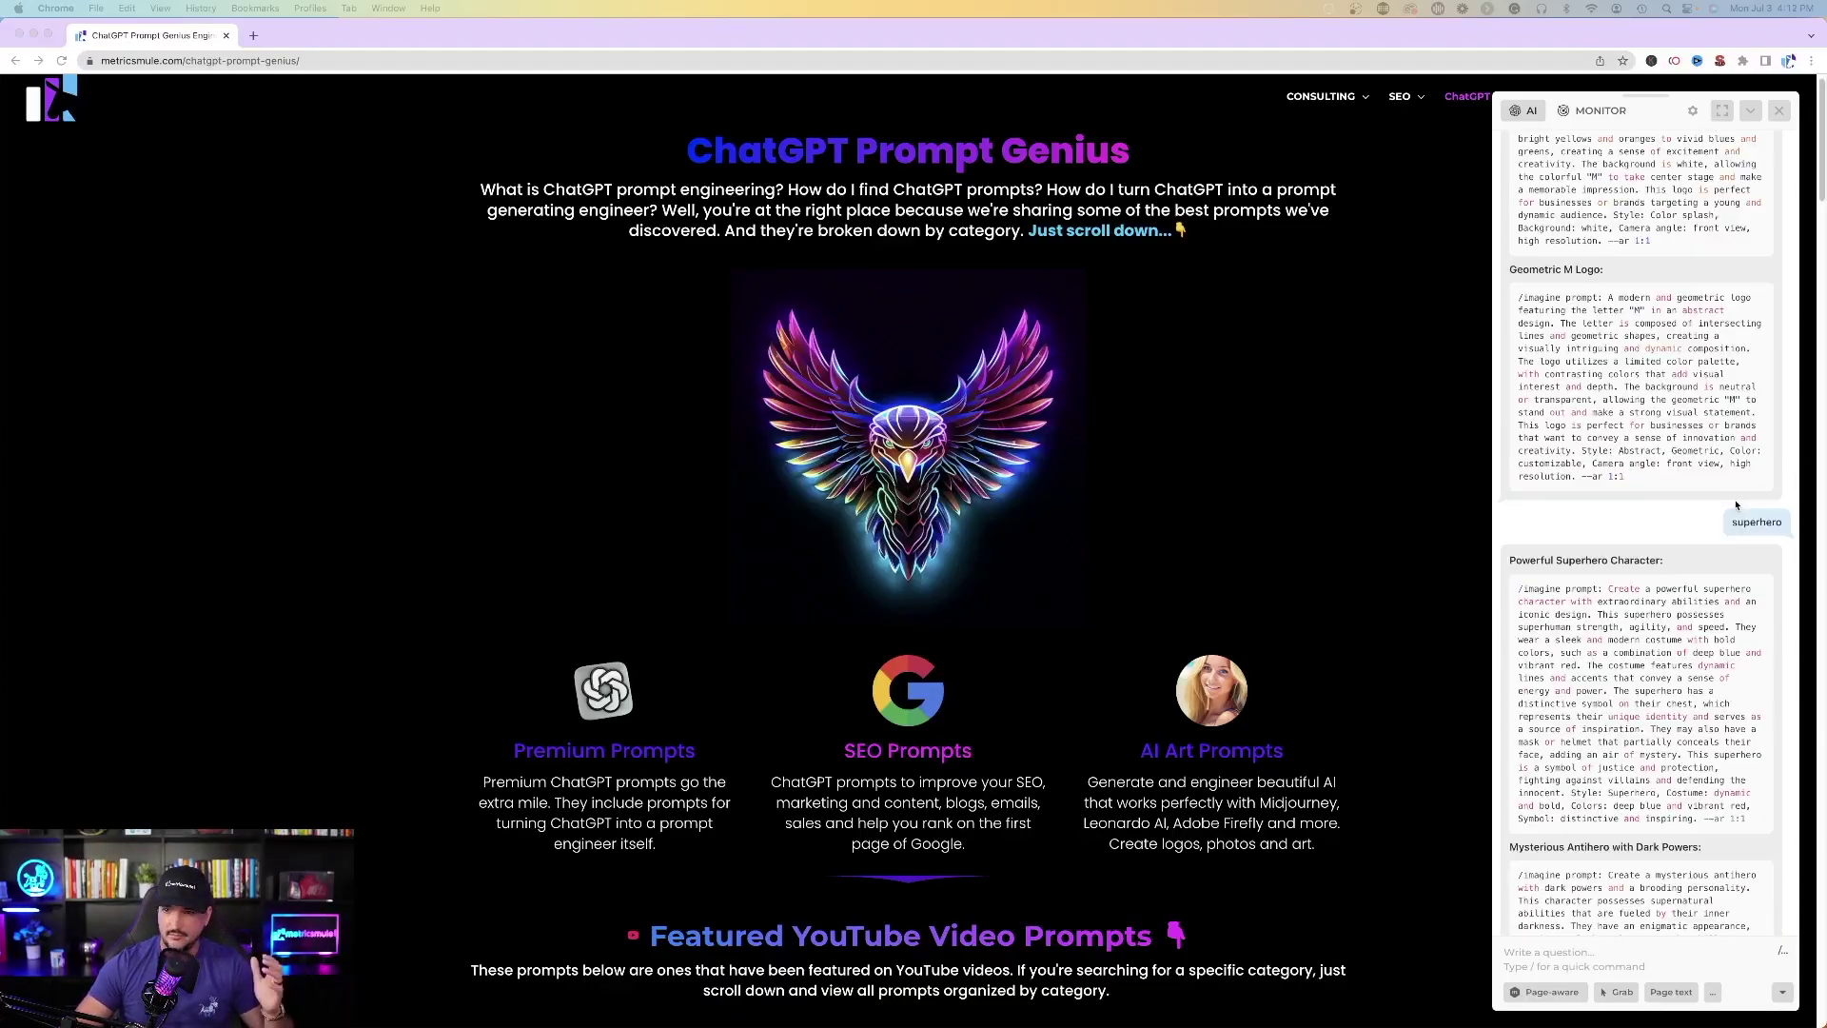
scroll(1642, 543, down, 4)
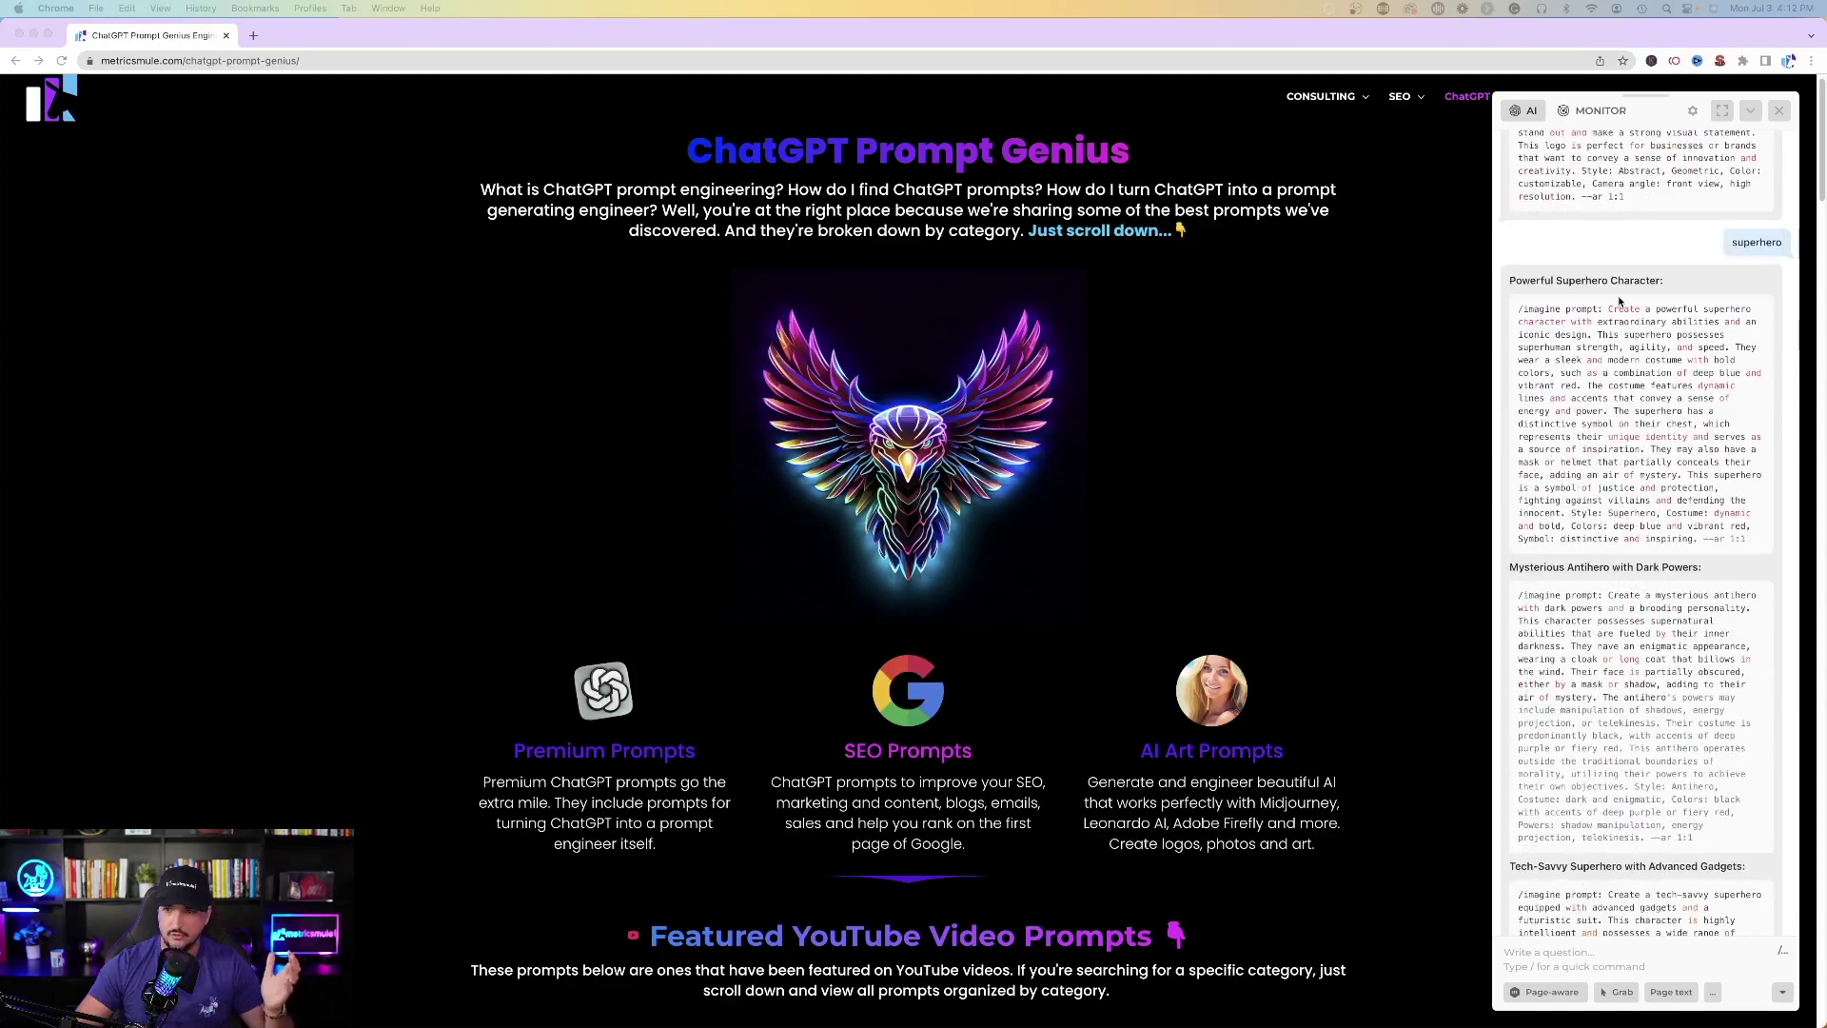
scroll(1628, 428, down, 2)
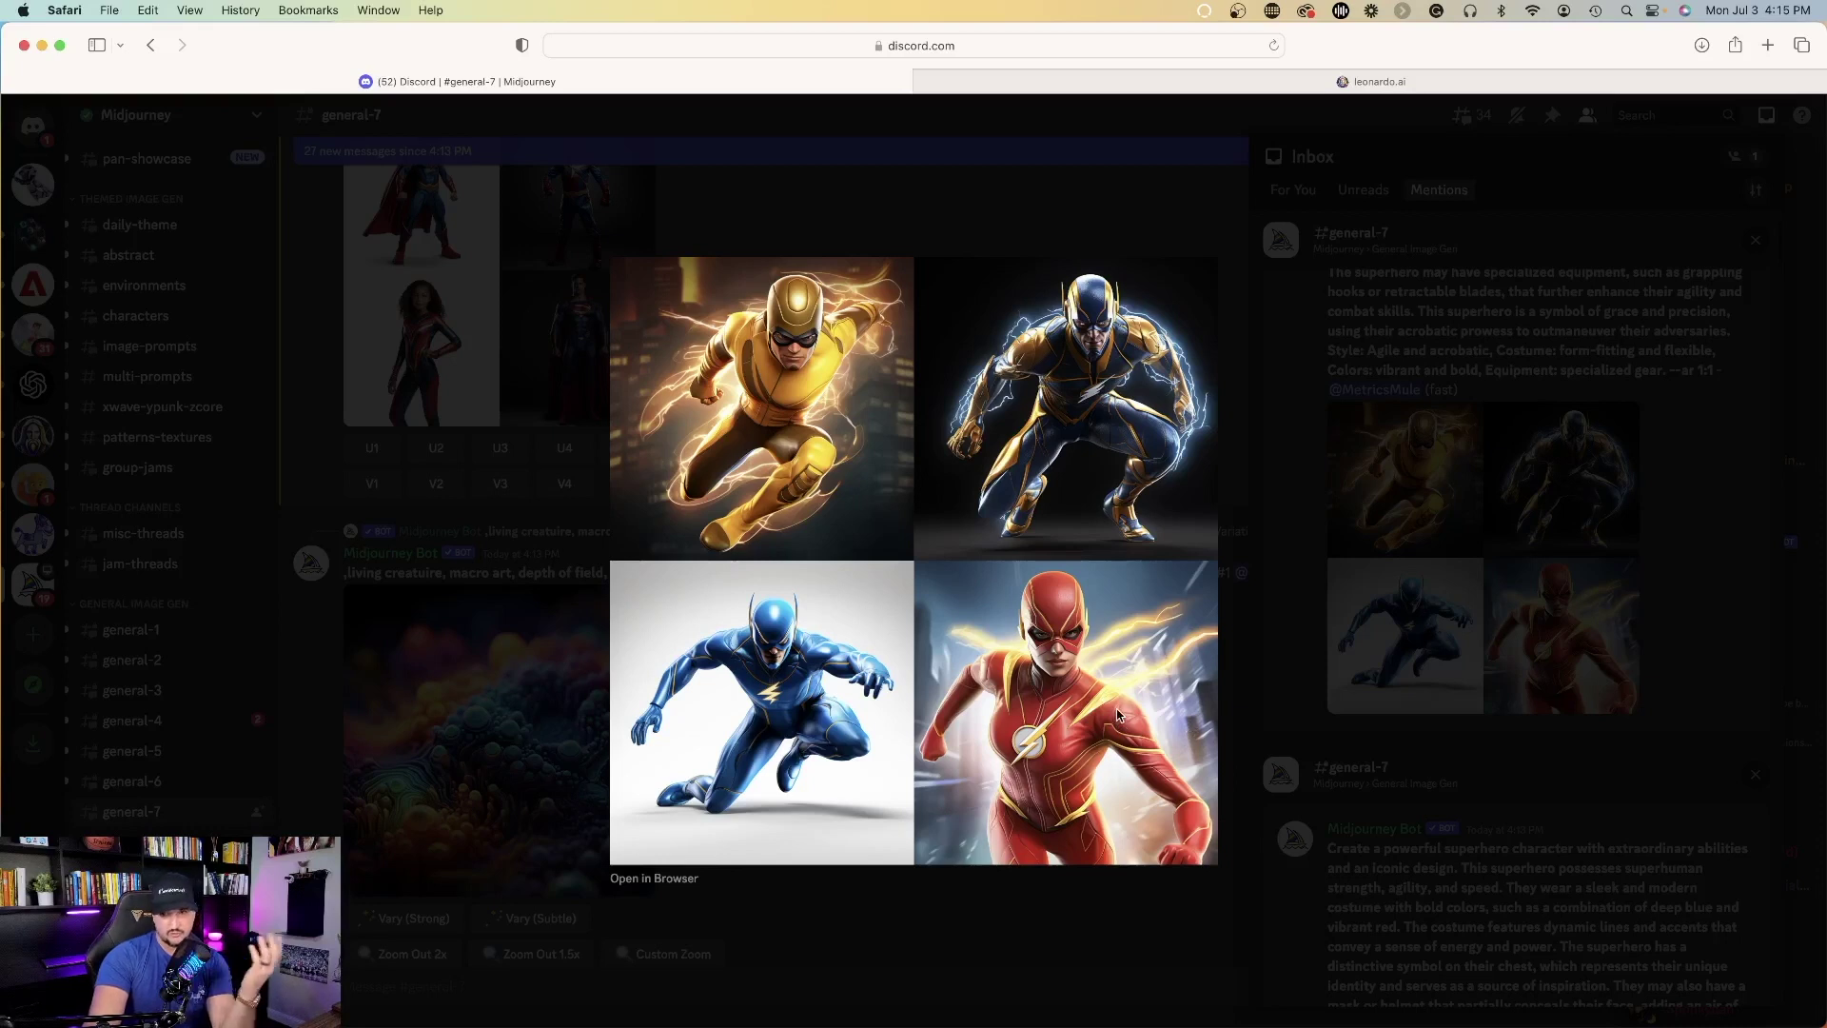
Copy the Batman-Inspired Superhero code block from the HARPA panel in Chrome.
key(super+Tab)
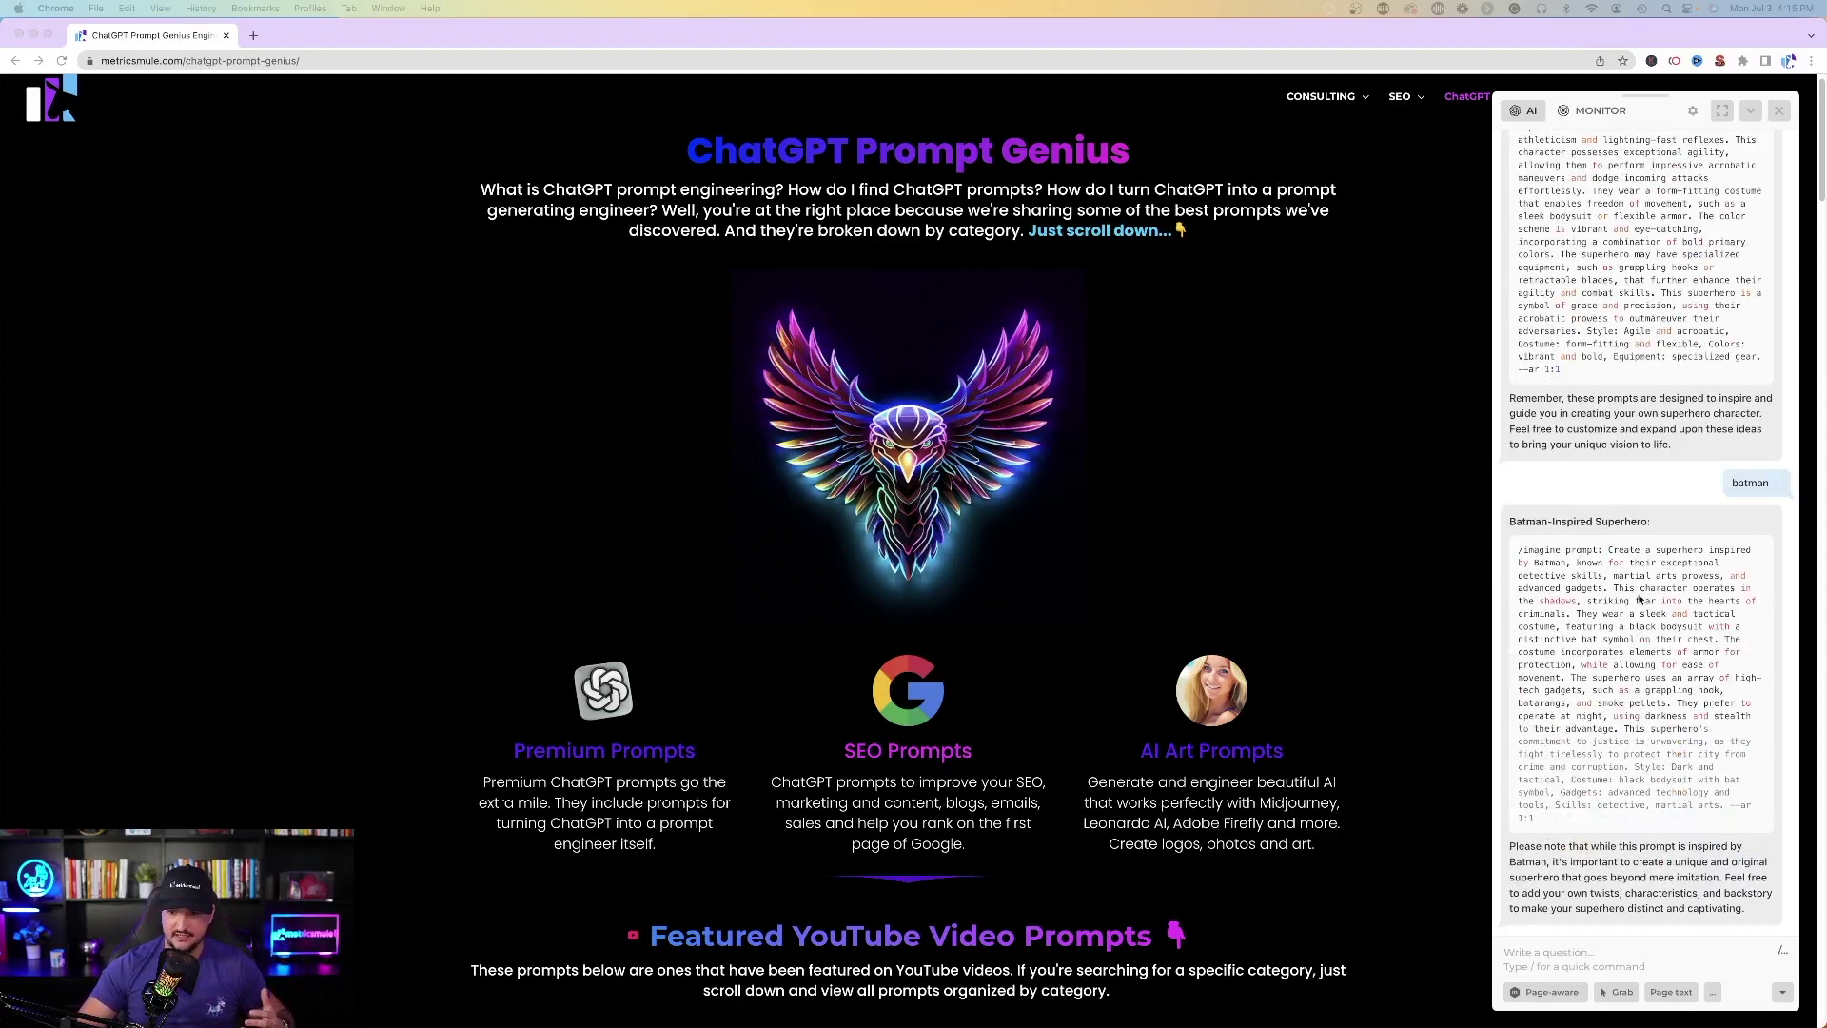
mouse_move(1642, 677)
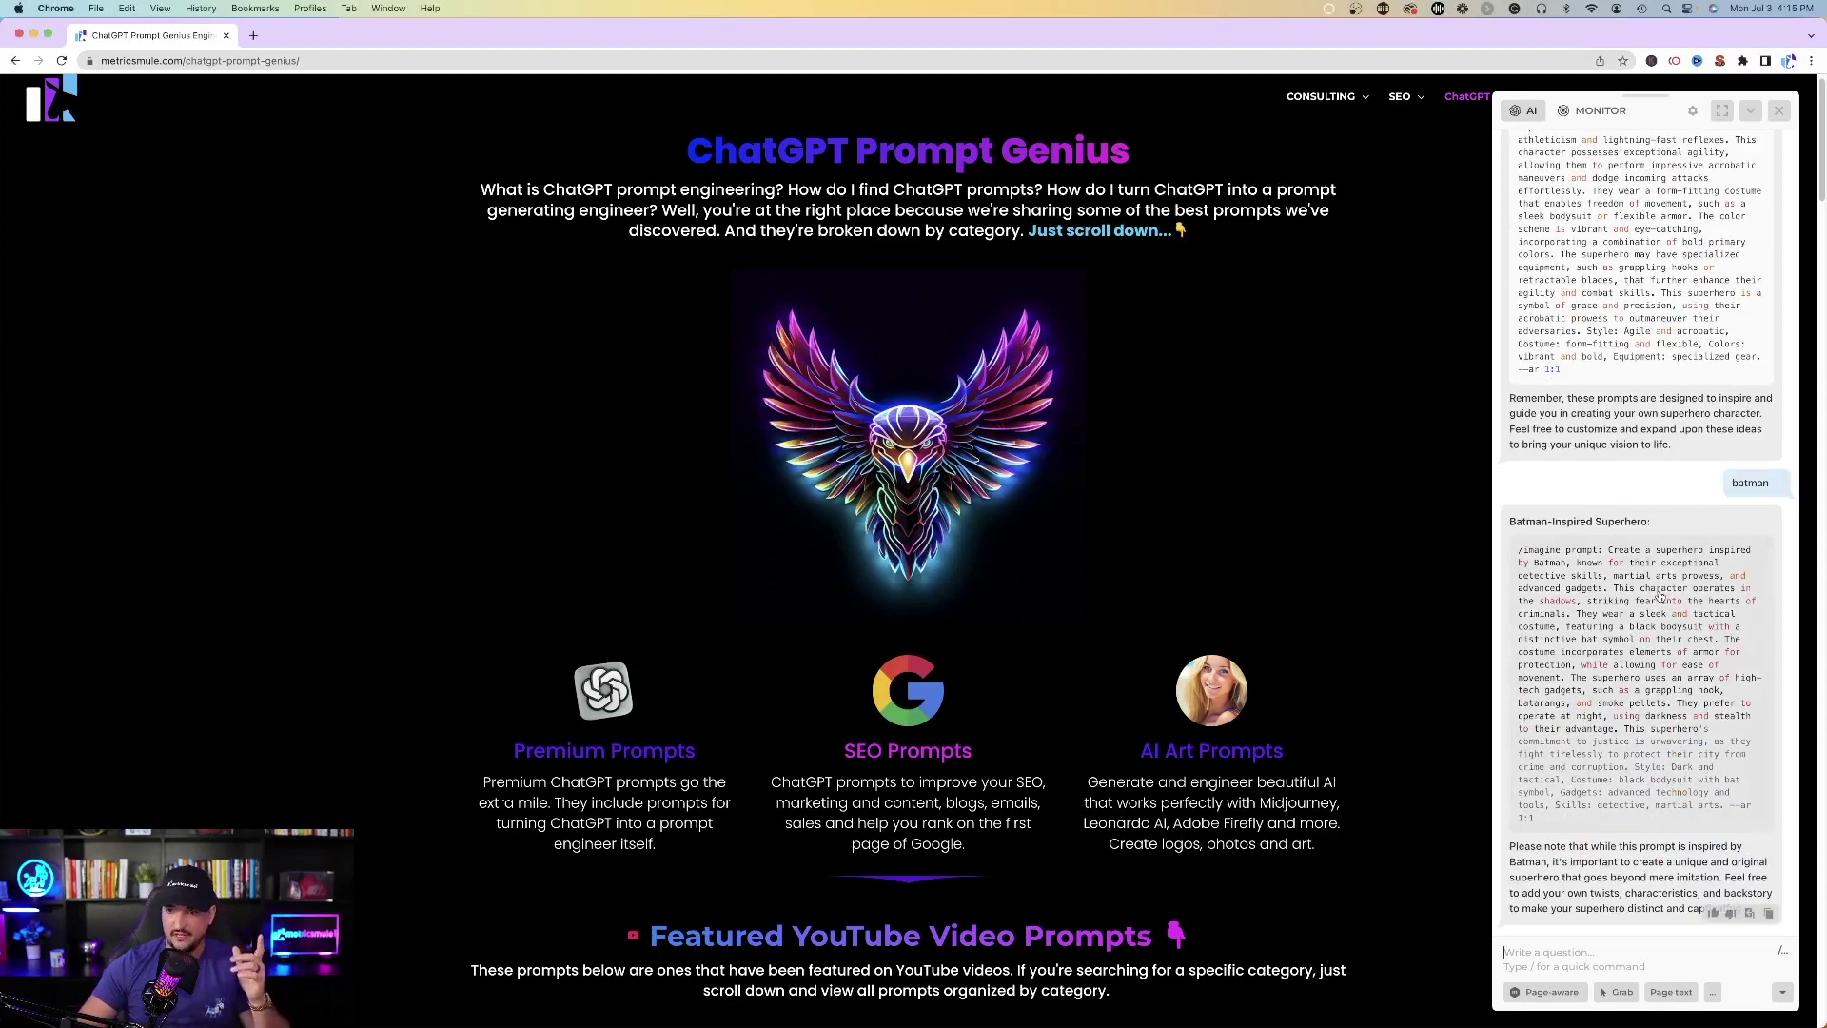
click(1651, 599)
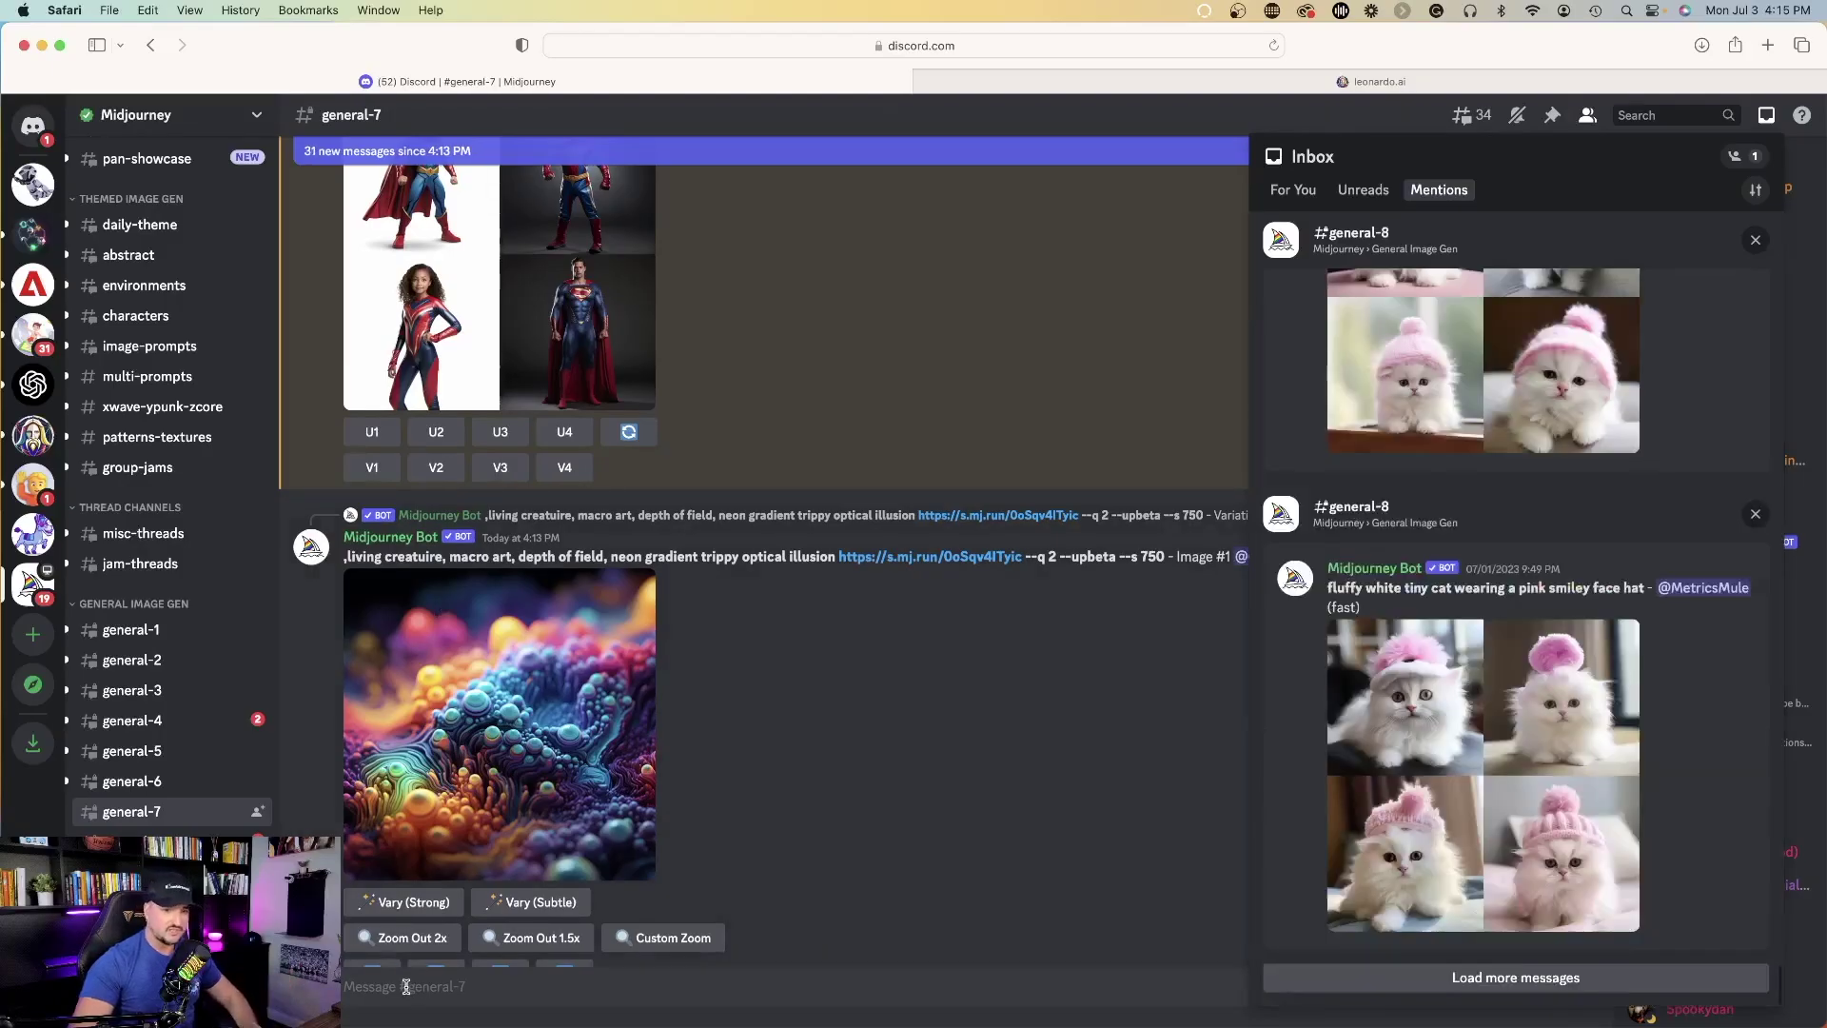
Paste the Batman-inspired superhero prompt after /imagine and send it to Midjourney.
key(super+v)
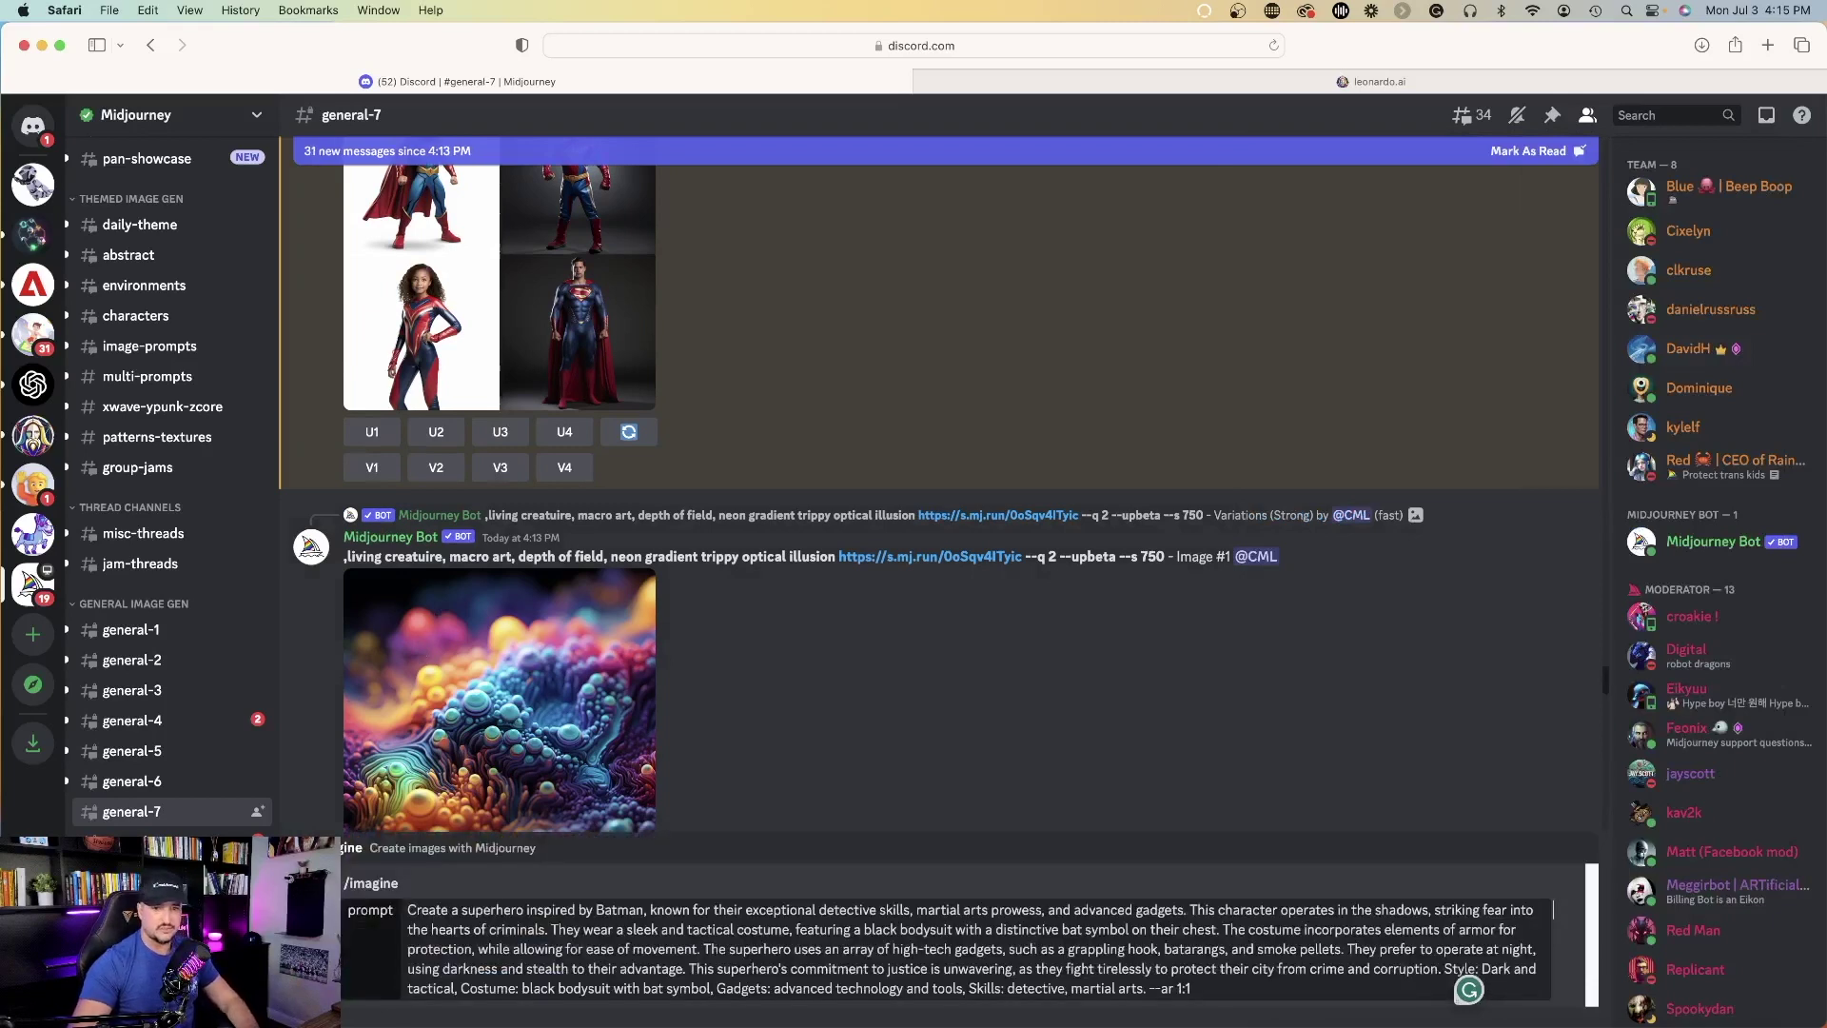
key(Return)
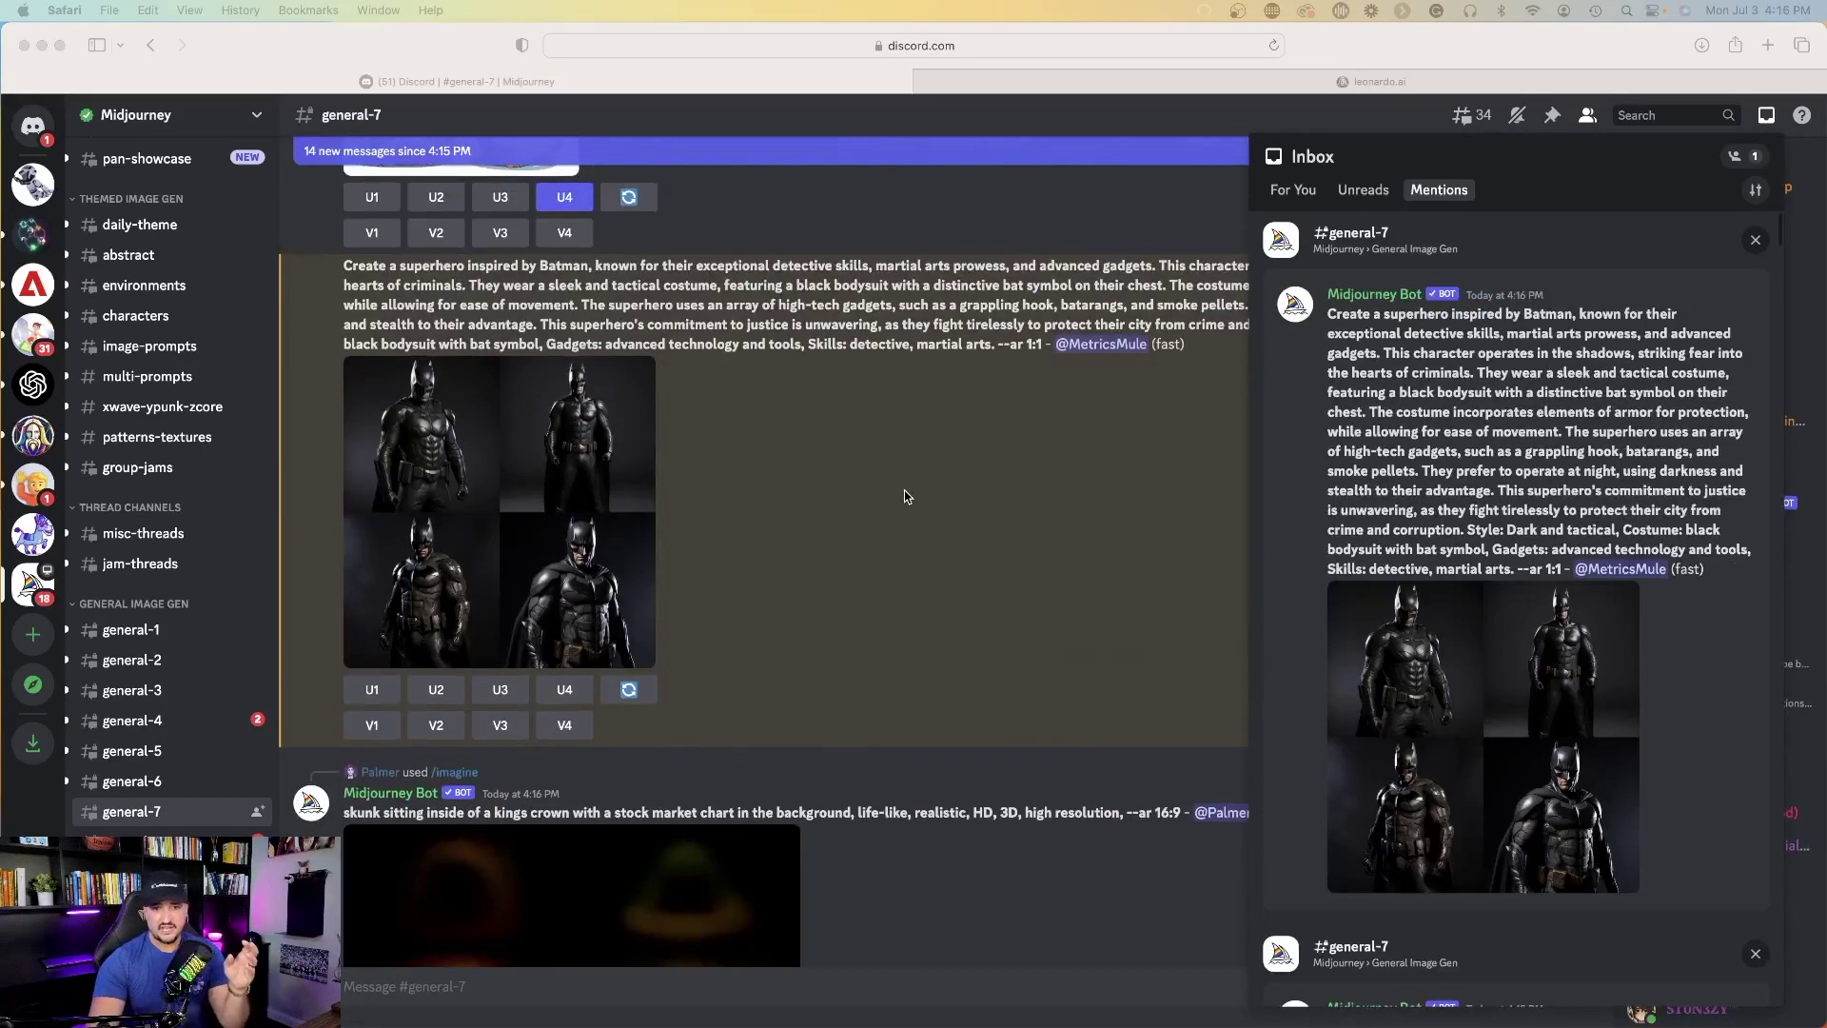